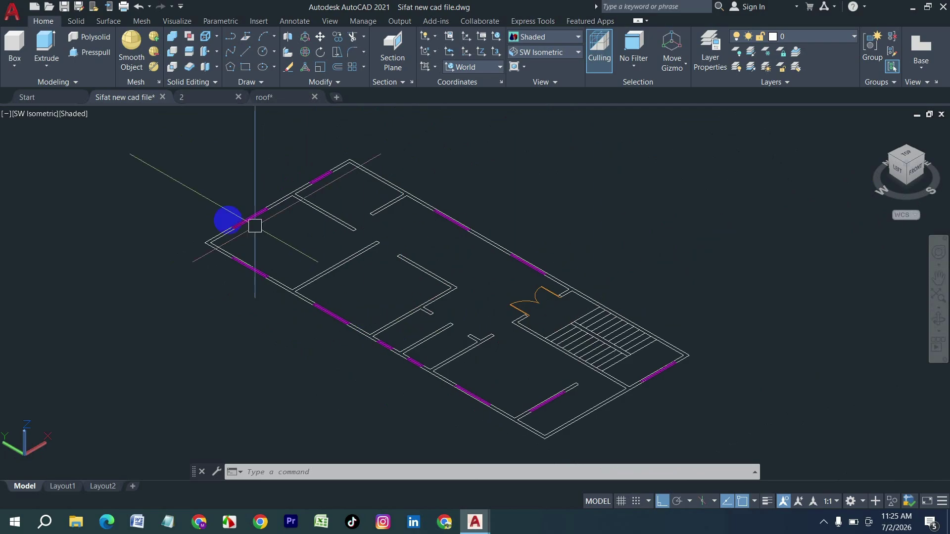
# - Press/pull the L-shaped wall outline at the plan's northwest corner up to a height of 10'
pyautogui.scroll(5, 198, 218)
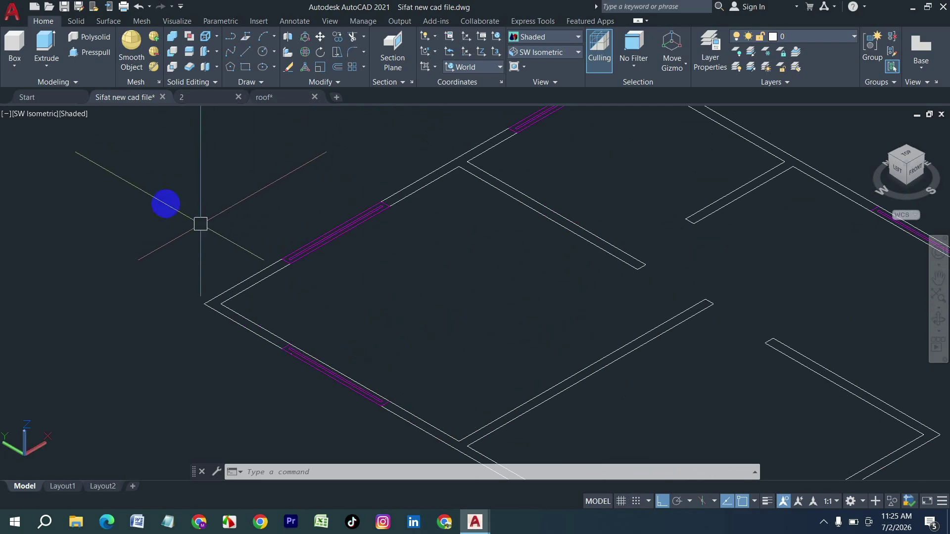
pyautogui.click(92, 53)
pyautogui.scroll(4, 213, 321)
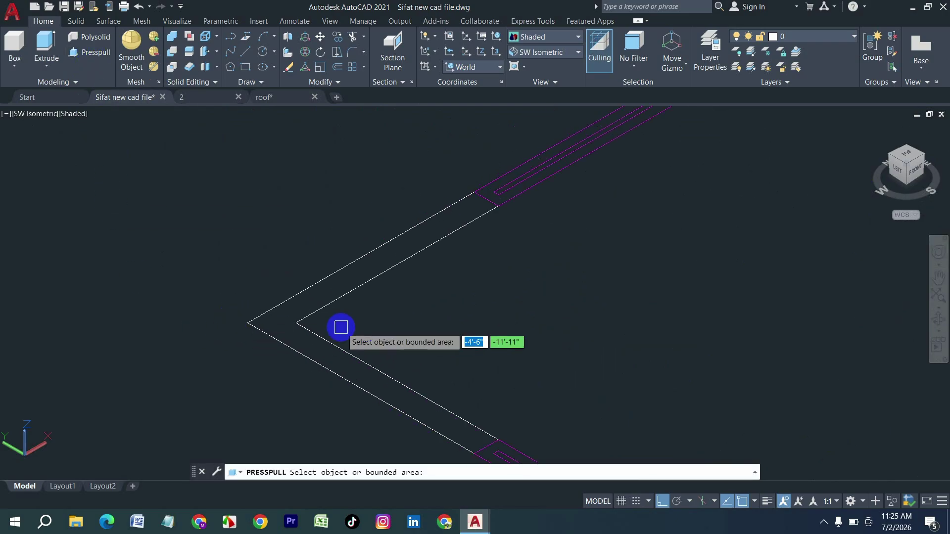
pyautogui.click(283, 323)
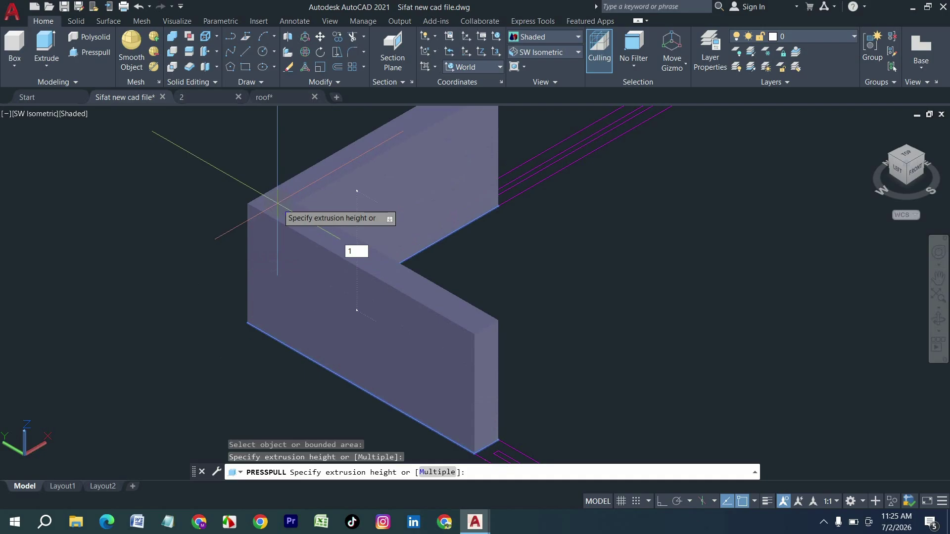
pyautogui.write("10'")
pyautogui.press('Return')
pyautogui.scroll(-5, 66, 369)
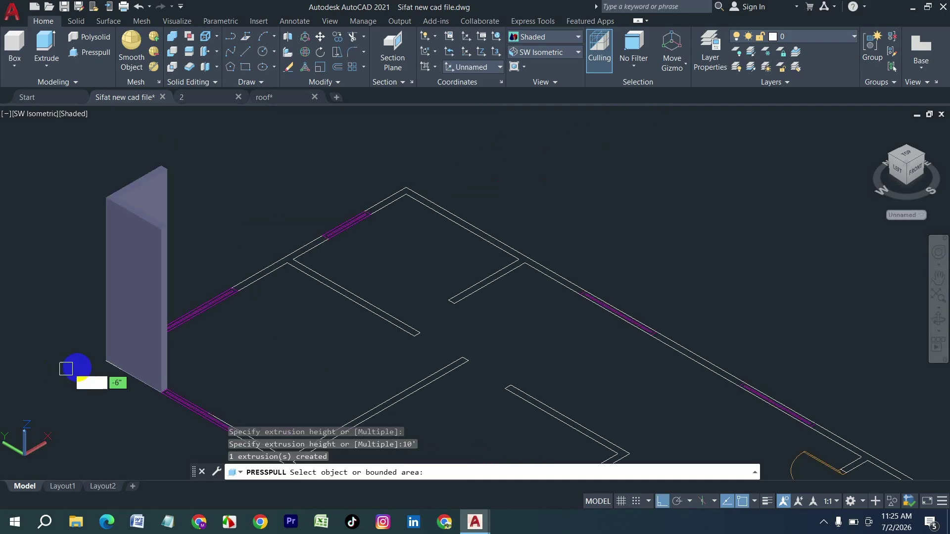
# - Press/pull the T-shaped wall outline between the two north windows up 10' and end the command
pyautogui.scroll(3, 294, 254)
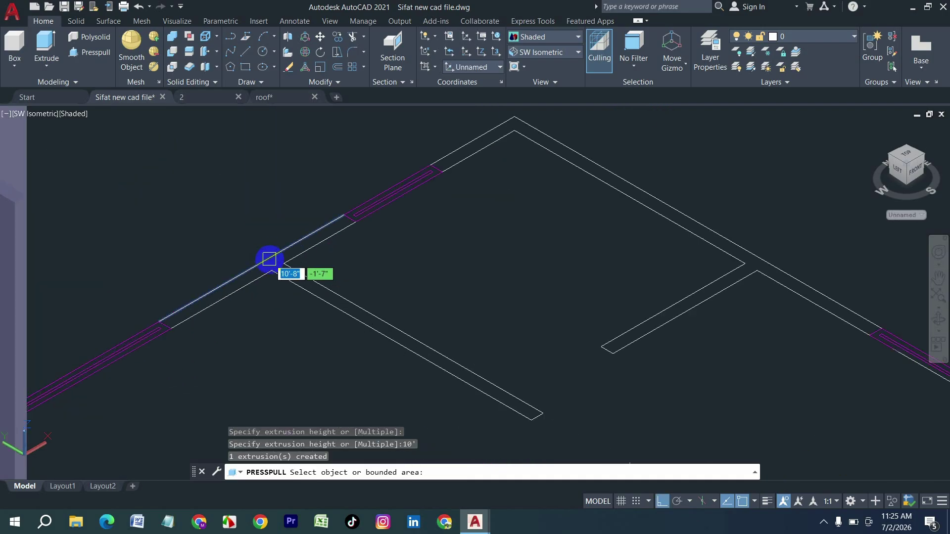
pyautogui.scroll(2, 276, 265)
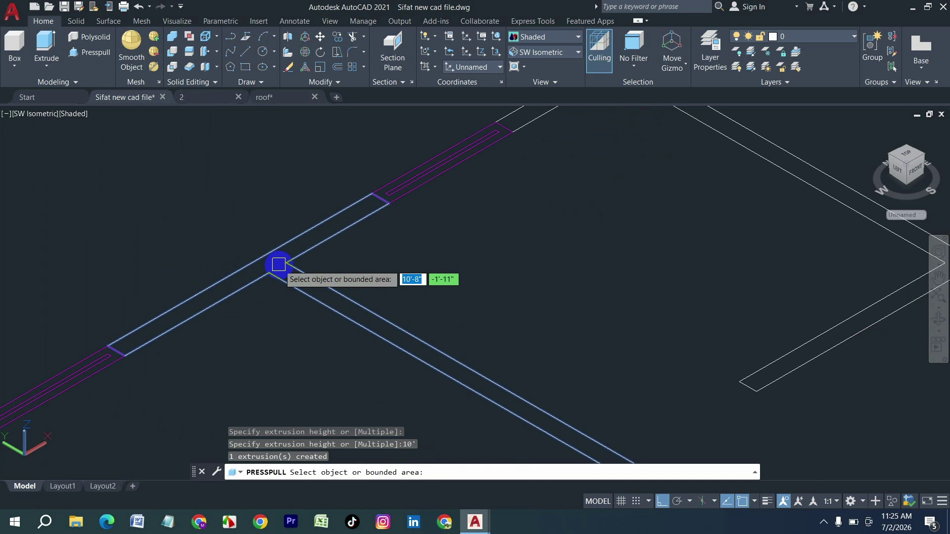
pyautogui.click(279, 264)
pyautogui.click(231, 319)
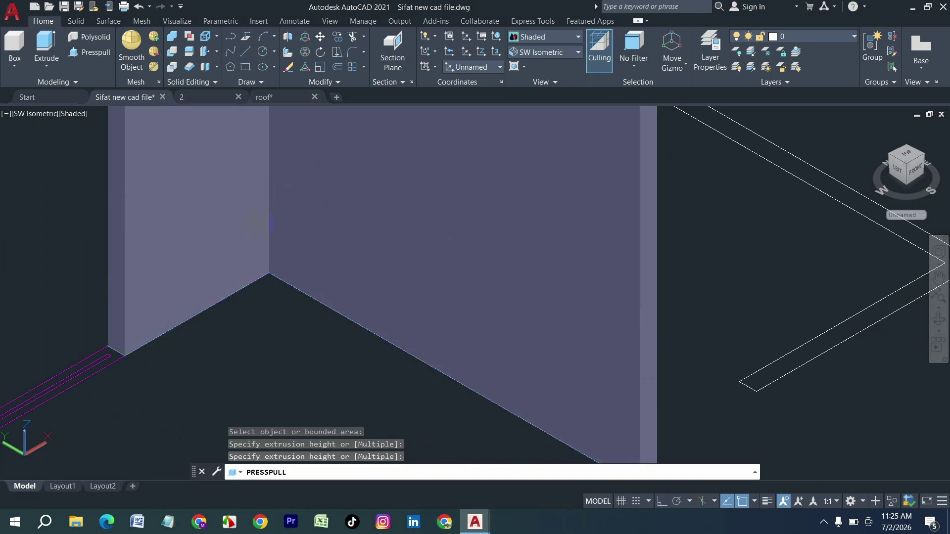
pyautogui.scroll(-5, 231, 319)
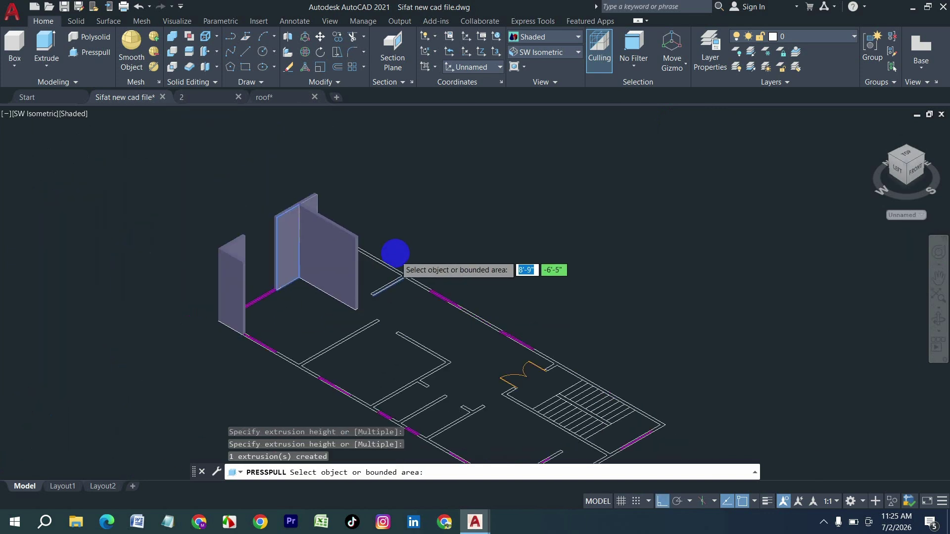
pyautogui.scroll(6, 321, 346)
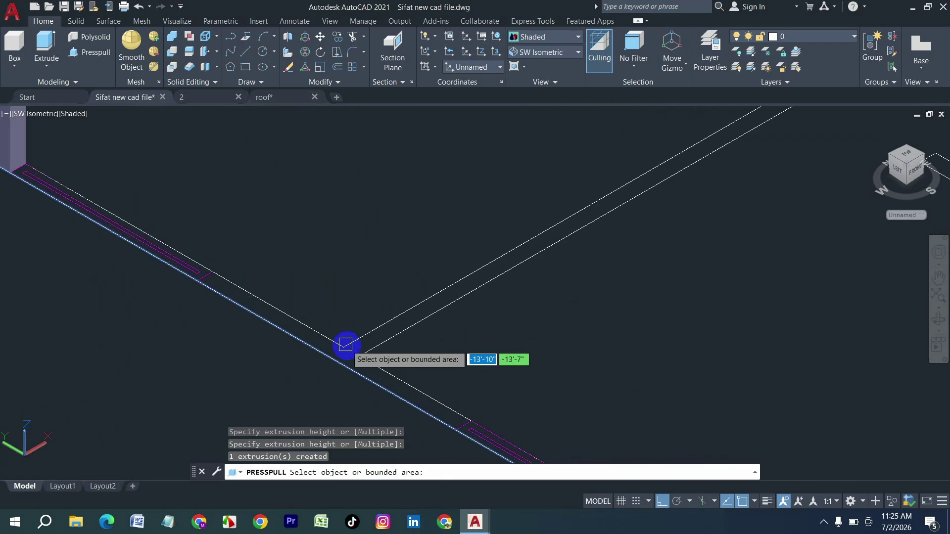
pyautogui.scroll(2, 347, 355)
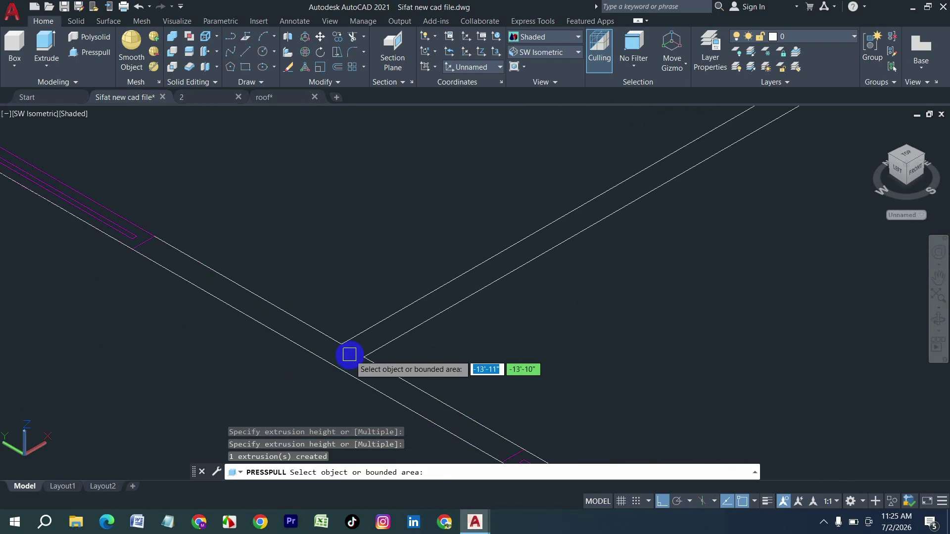
pyautogui.scroll(-6, 346, 355)
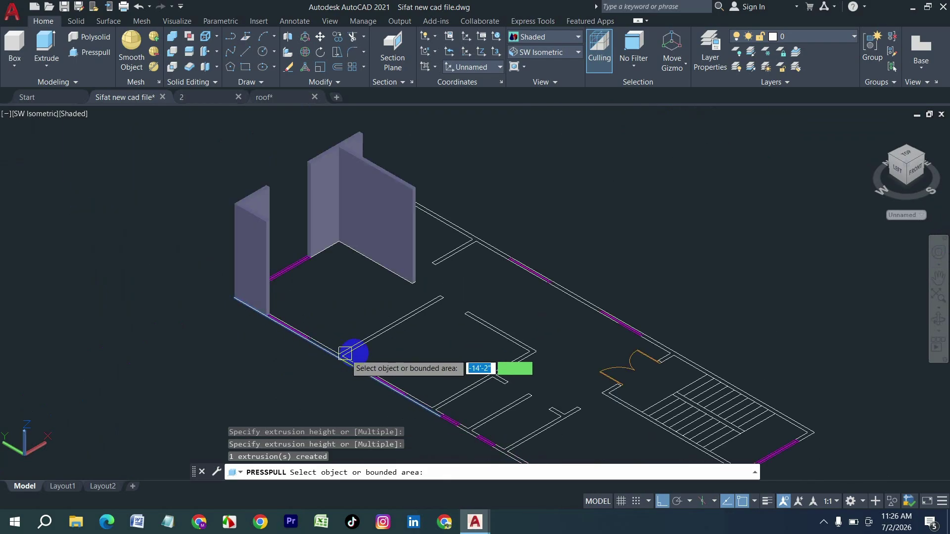
pyautogui.scroll(3, 366, 342)
pyautogui.press('Return')
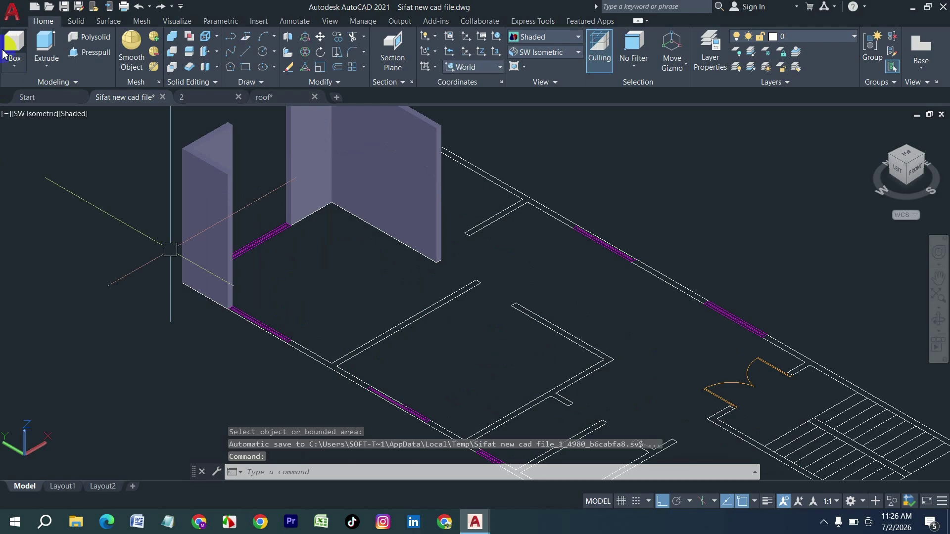
# - Model the partition that meets the west wall between its first and second windows as a 10' high box
pyautogui.click(23, 61)
pyautogui.scroll(4, 341, 322)
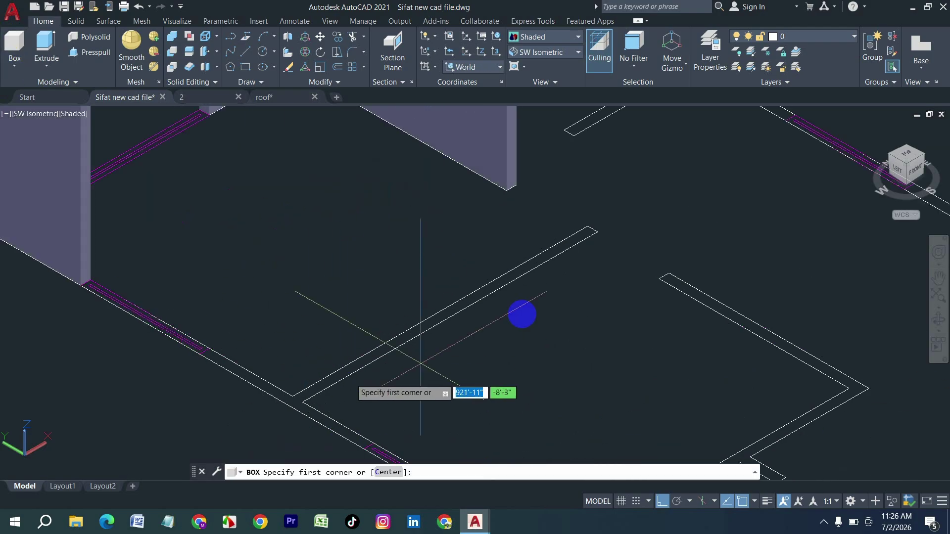
pyautogui.click(589, 227)
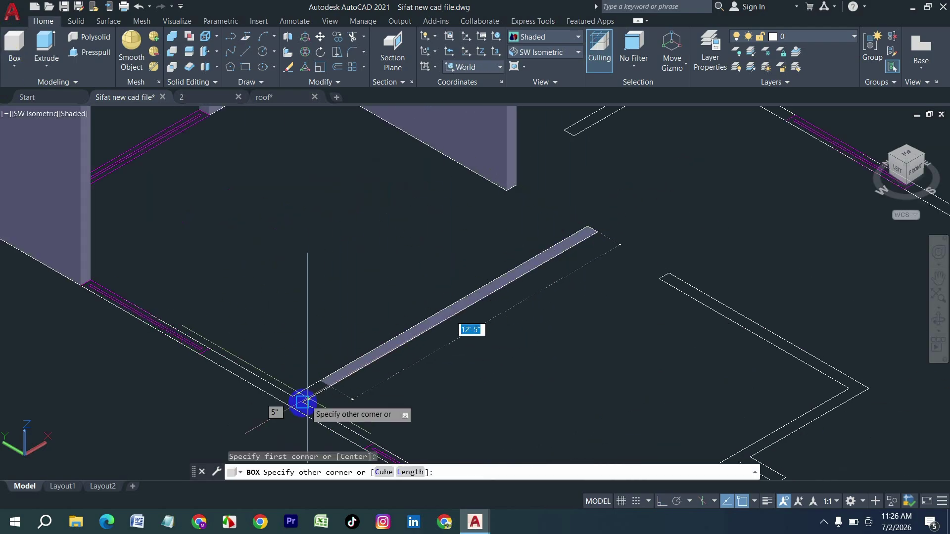
pyautogui.click(297, 412)
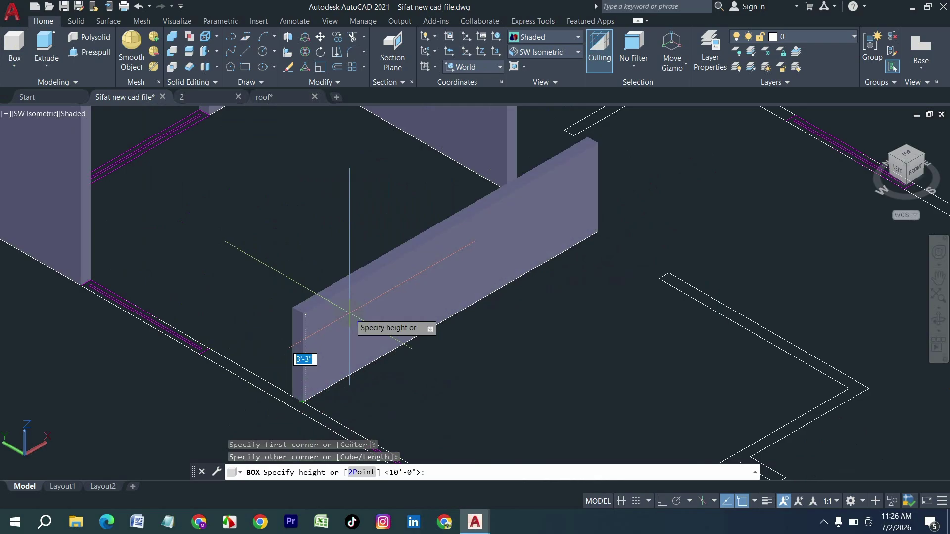
pyautogui.press('Return')
# - Add a 10' high box over the west exterior wall segment between the first and second windows
pyautogui.rightClick(199, 346)
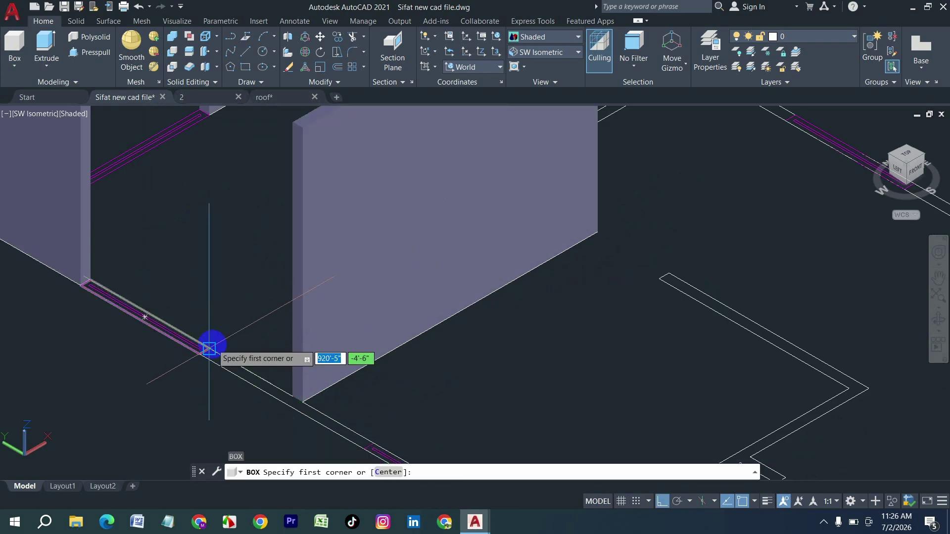
pyautogui.click(208, 349)
pyautogui.scroll(-5, 191, 288)
pyautogui.scroll(4, 276, 350)
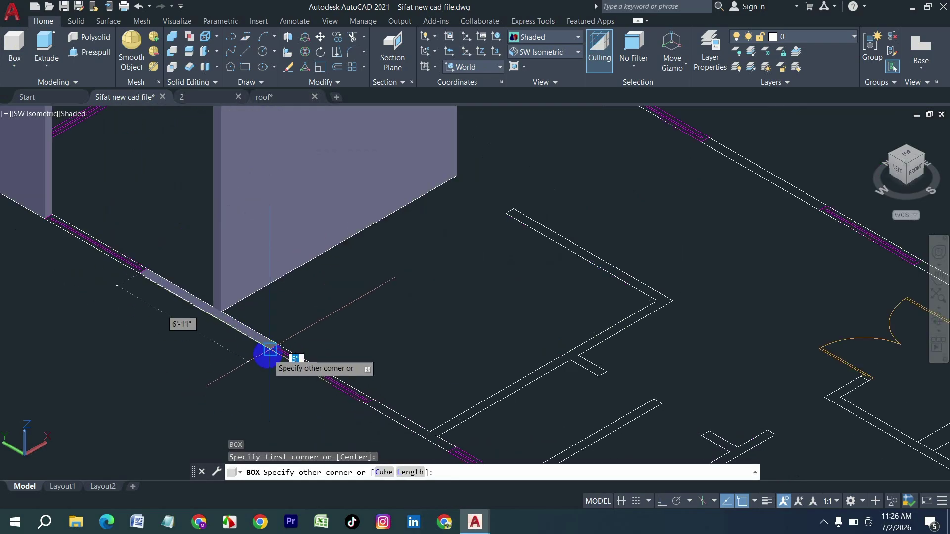
pyautogui.click(269, 350)
pyautogui.press('Return')
# - Add a 10' high box over the north-south partition at the east end of the second room
pyautogui.scroll(3, 535, 204)
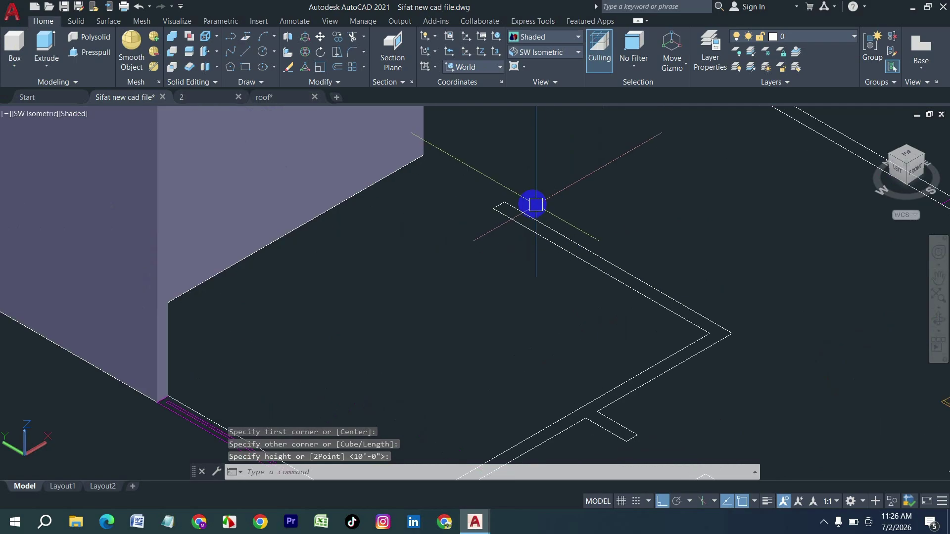
pyautogui.rightClick(499, 206)
pyautogui.click(493, 208)
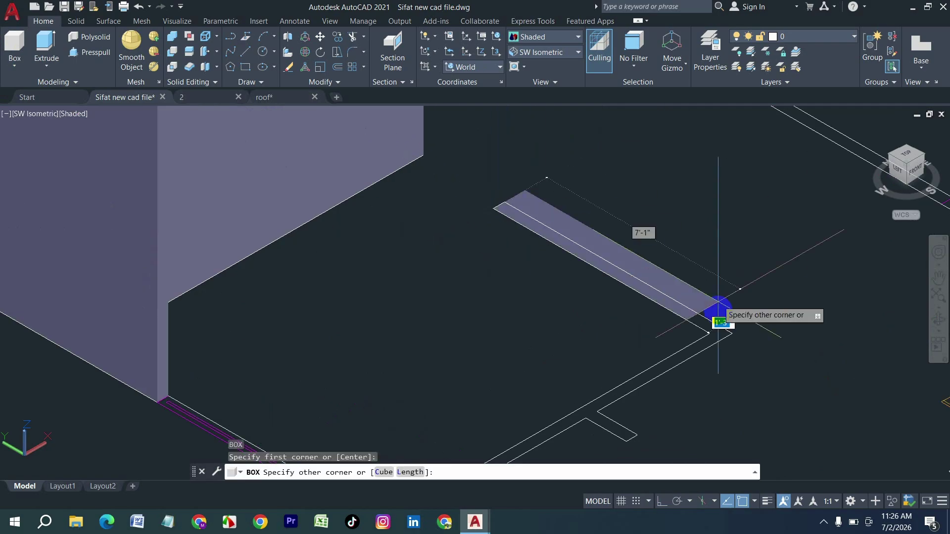
pyautogui.click(734, 336)
pyautogui.press('Return')
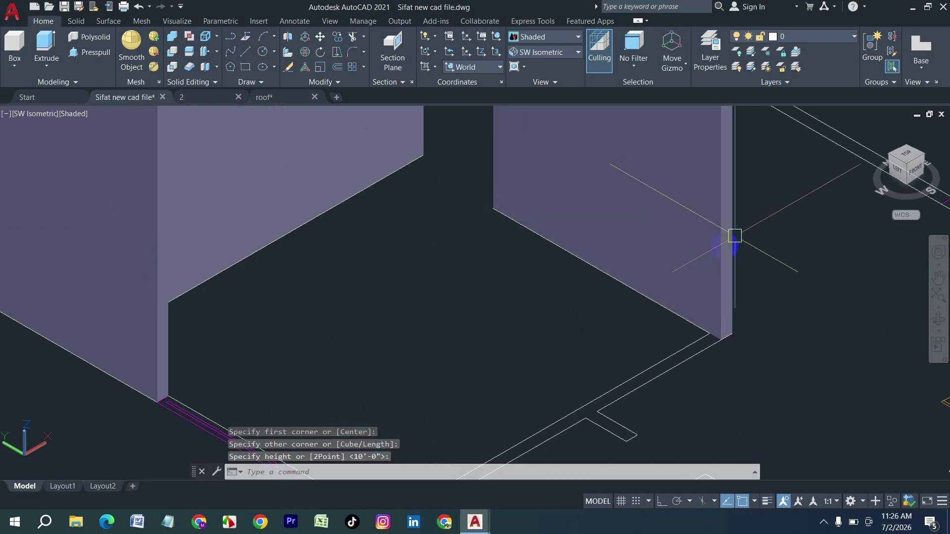
# - Add a 10' high box along the partition running from the second room's east wall to the west exterior wall
pyautogui.scroll(-3, 732, 240)
pyautogui.scroll(3, 711, 282)
pyautogui.rightClick(712, 255)
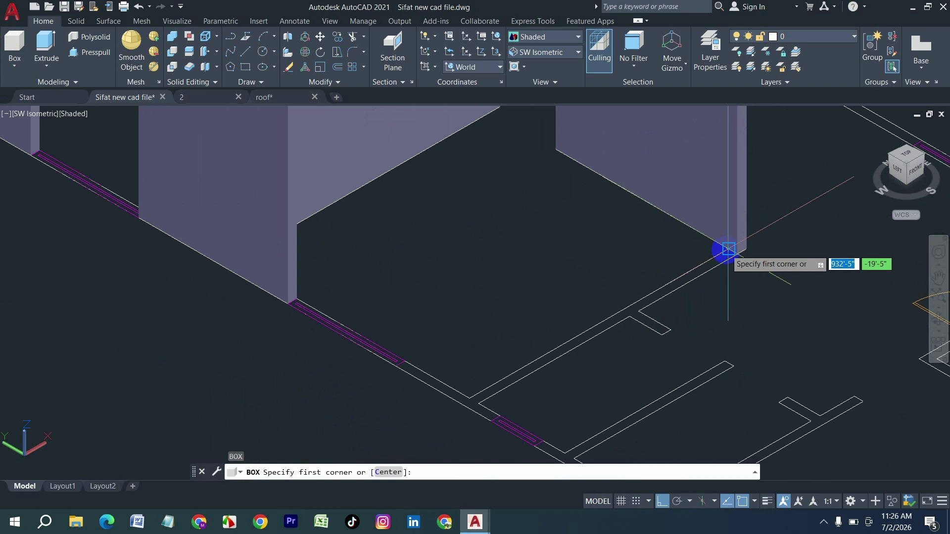
pyautogui.click(727, 251)
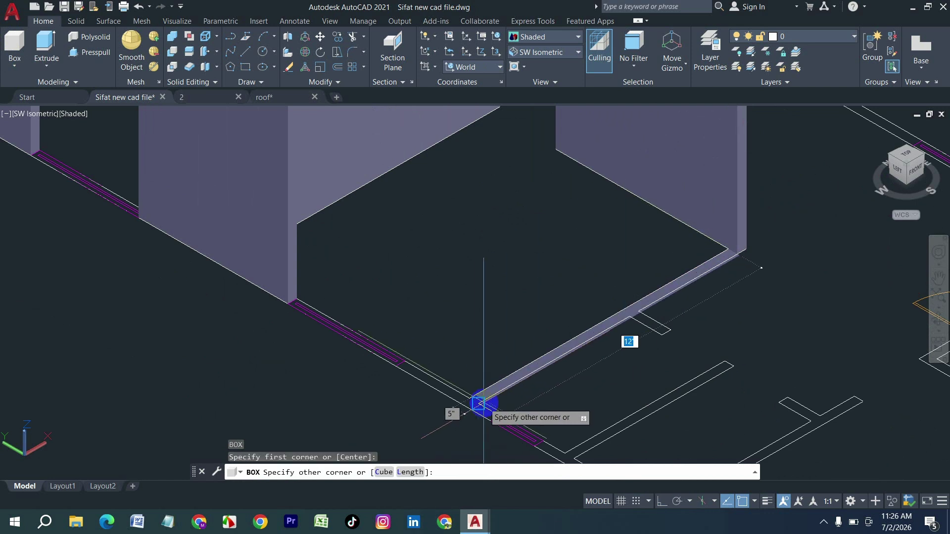
pyautogui.click(479, 402)
pyautogui.press('Return')
# - Add a 10' high box over the short wall stub projecting south from the second room's south partition
pyautogui.scroll(2, 648, 322)
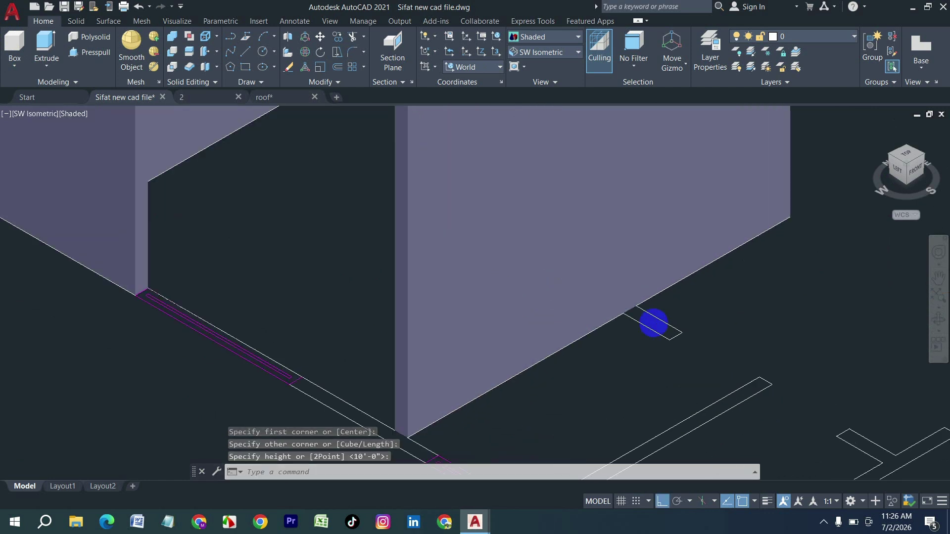
pyautogui.press('Return')
pyautogui.click(636, 308)
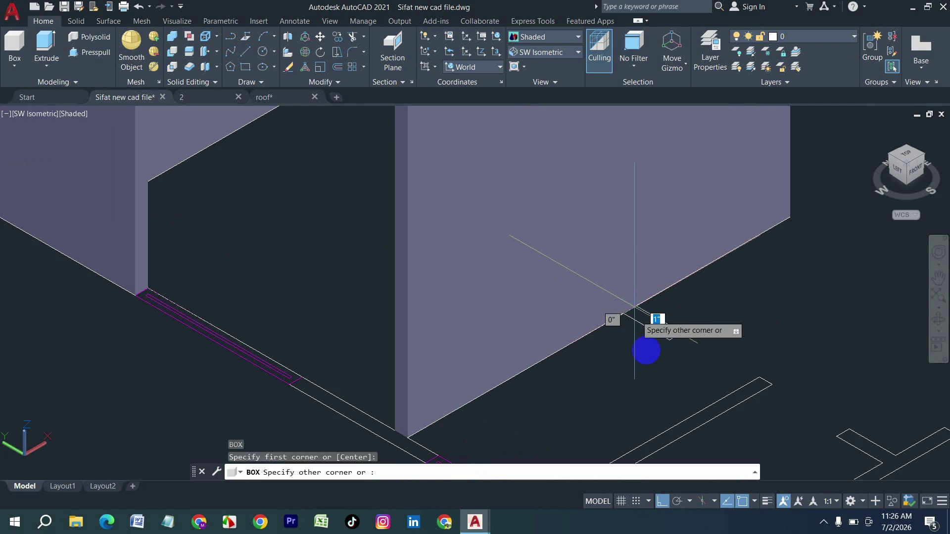
pyautogui.click(682, 348)
pyautogui.click(704, 271)
# - Add a 10' high box over the west exterior wall segment between the second and third windows
pyautogui.scroll(-3, 625, 259)
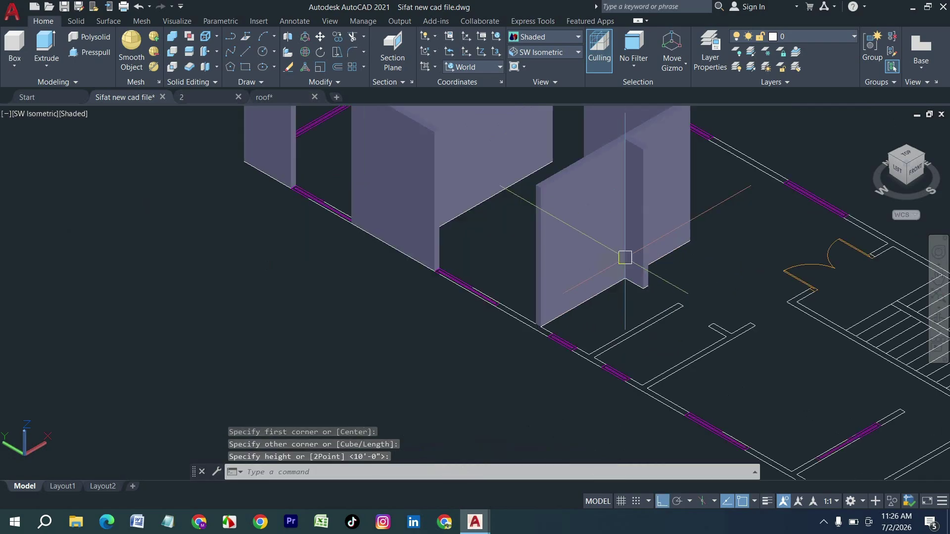
pyautogui.scroll(4, 530, 303)
pyautogui.press('Return')
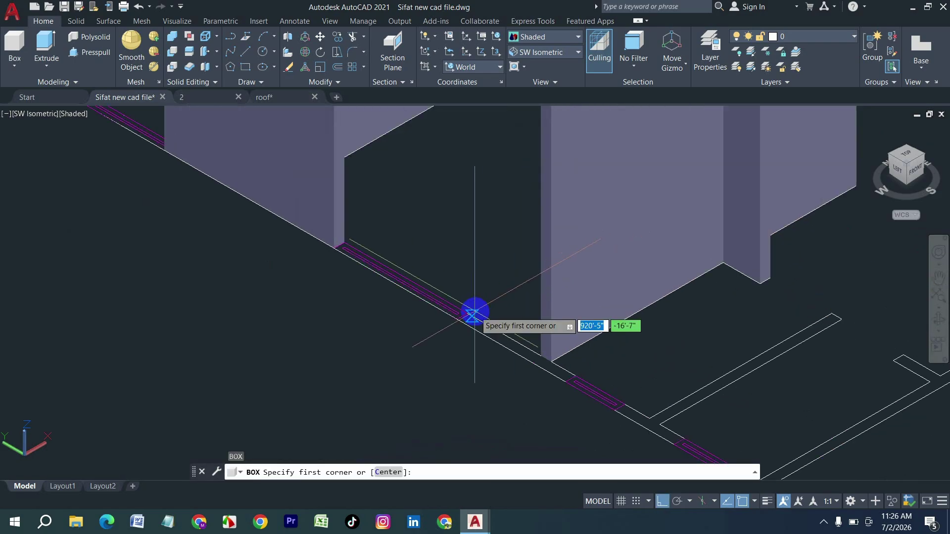
pyautogui.click(470, 311)
pyautogui.scroll(2, 569, 389)
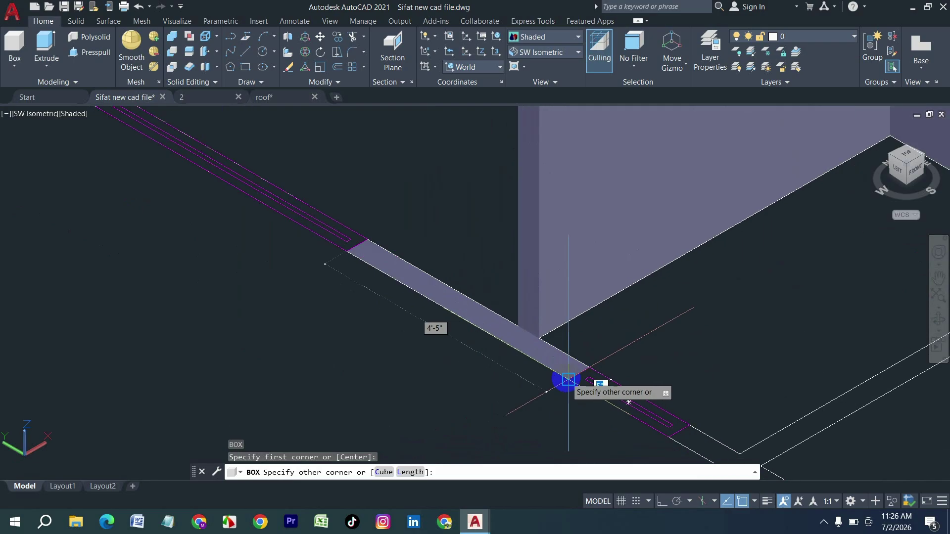
pyautogui.click(589, 377)
pyautogui.click(554, 305)
# - Add a 10' high box over the partition that meets the west wall between the third and fourth windows
pyautogui.scroll(-3, 363, 292)
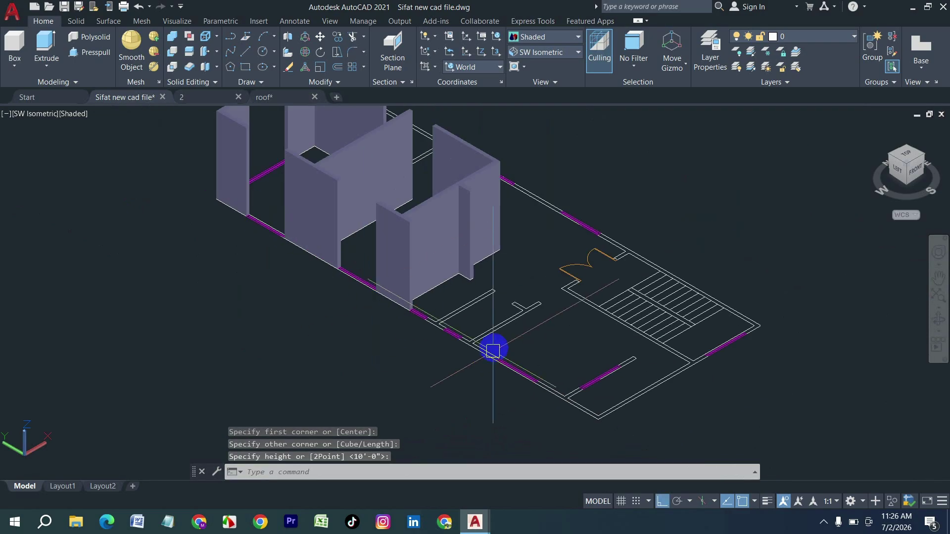
pyautogui.scroll(3, 422, 272)
pyautogui.scroll(2, 510, 227)
pyautogui.press('Return')
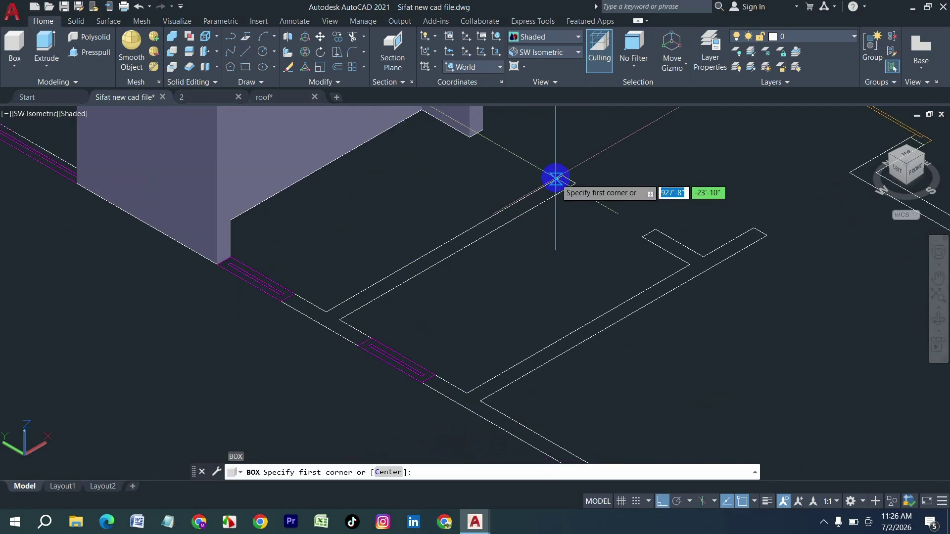
pyautogui.click(562, 176)
pyautogui.click(337, 322)
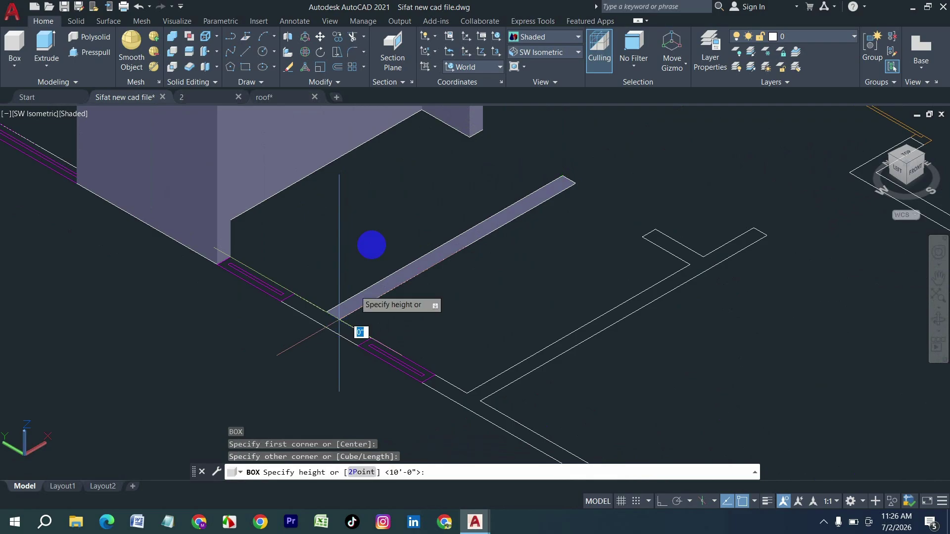
pyautogui.click(337, 262)
# - Add a 10' high box over the short west exterior wall segment between the third and fourth windows
pyautogui.press('Return')
pyautogui.click(294, 295)
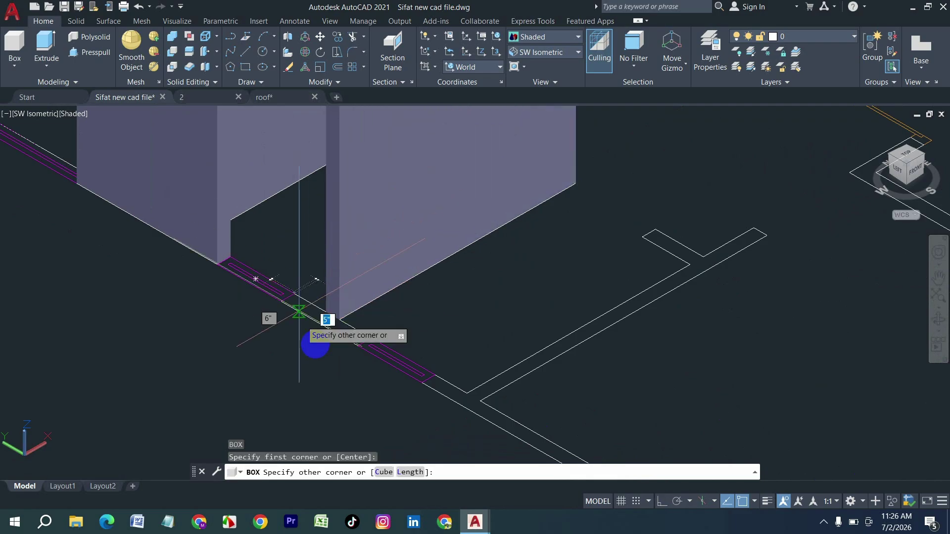
pyautogui.click(364, 352)
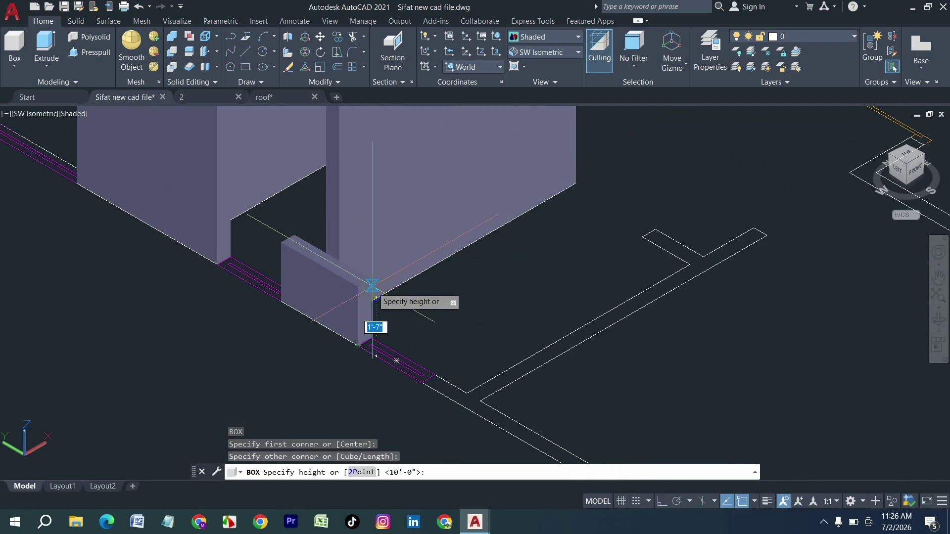
pyautogui.click(367, 290)
# - Add a 10' high box over the short stub projecting north from the partition between the fourth and fifth west windows
pyautogui.scroll(-1, 290, 325)
pyautogui.scroll(-1, 290, 325)
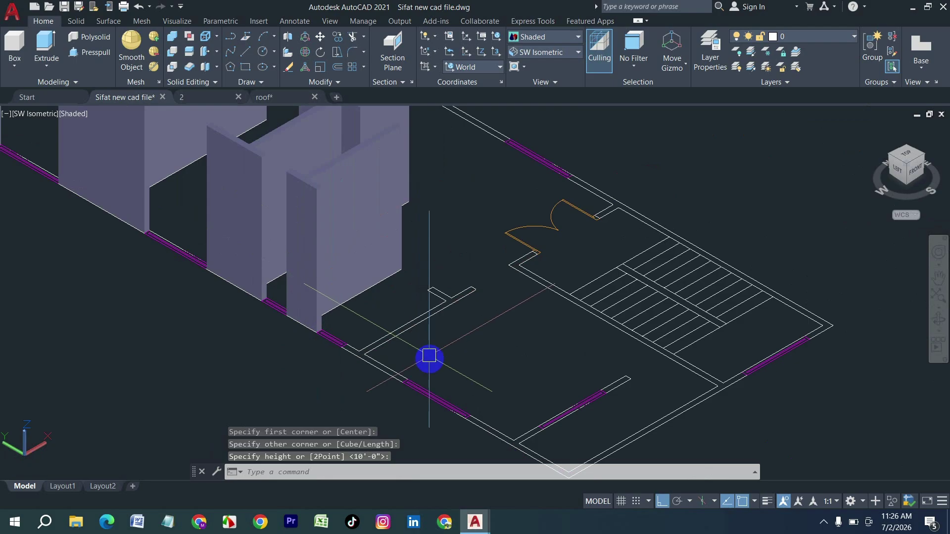
pyautogui.scroll(5, 445, 297)
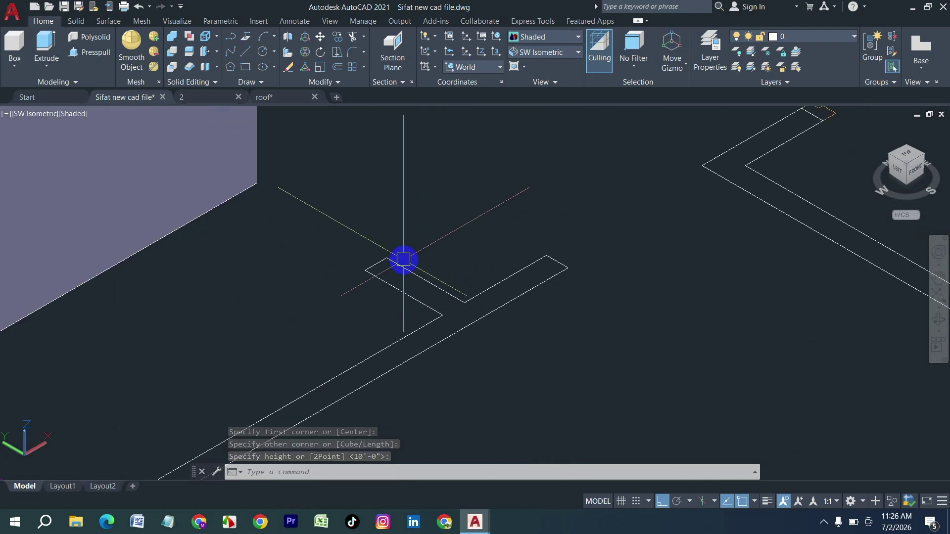
pyautogui.press('Return')
pyautogui.click(386, 257)
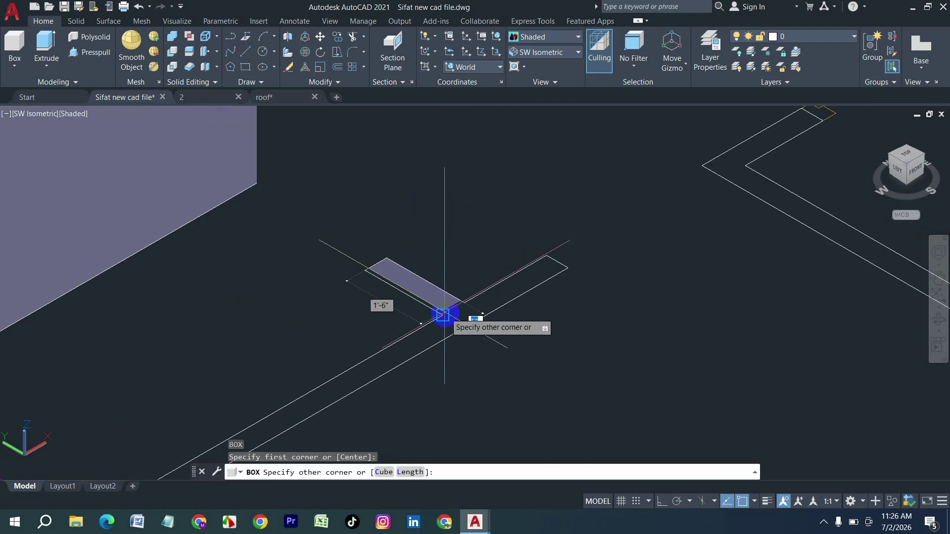
pyautogui.click(442, 315)
pyautogui.click(467, 238)
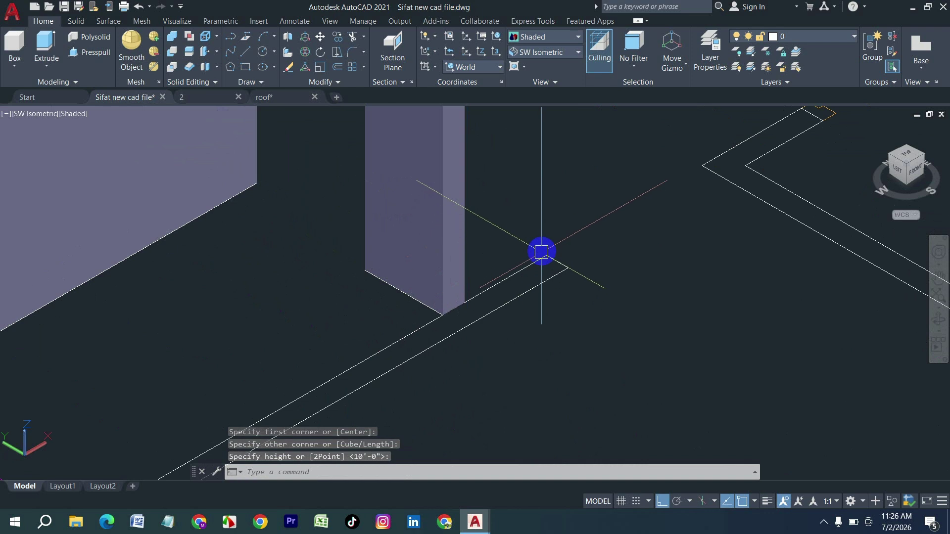
# - Add a 10' high box over the full length of the partition that meets the west wall between the fourth and fifth windows
pyautogui.press('Return')
pyautogui.click(546, 255)
pyautogui.scroll(-4, 546, 254)
pyautogui.scroll(3, 390, 349)
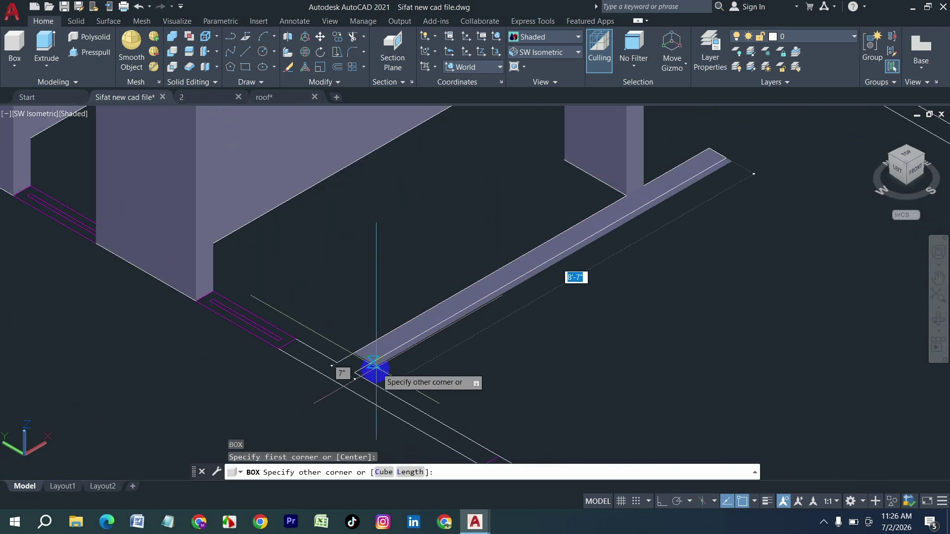
pyautogui.click(354, 371)
pyautogui.click(307, 333)
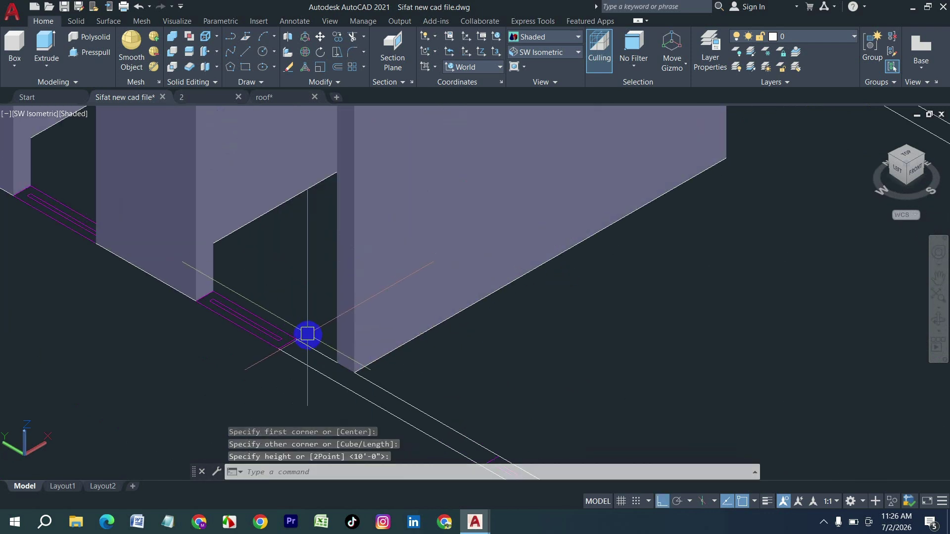
# - Add a 10' high box over the west exterior wall segment between the fourth and fifth windows
pyautogui.press('Return')
pyautogui.click(299, 336)
pyautogui.scroll(-3, 307, 341)
pyautogui.scroll(2, 413, 387)
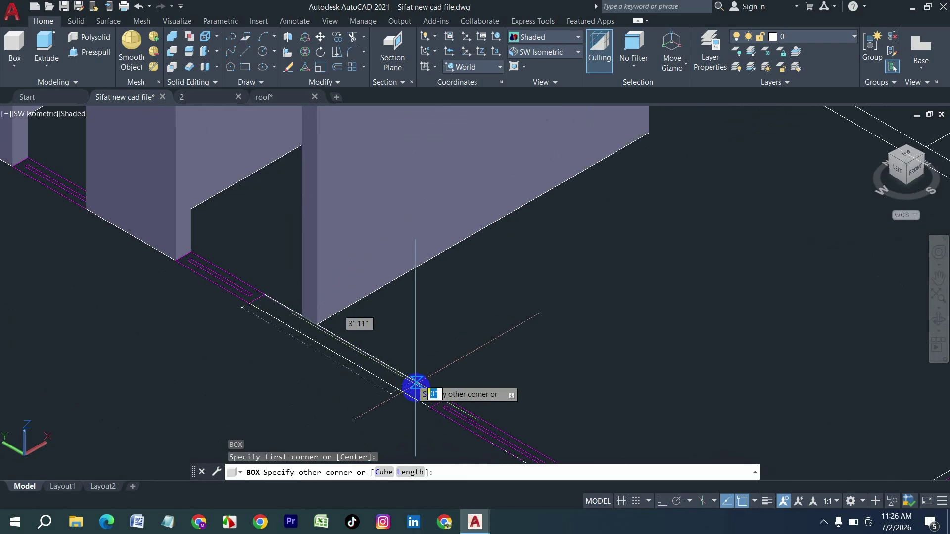
pyautogui.click(430, 409)
pyautogui.scroll(-4, 445, 322)
pyautogui.press('Return')
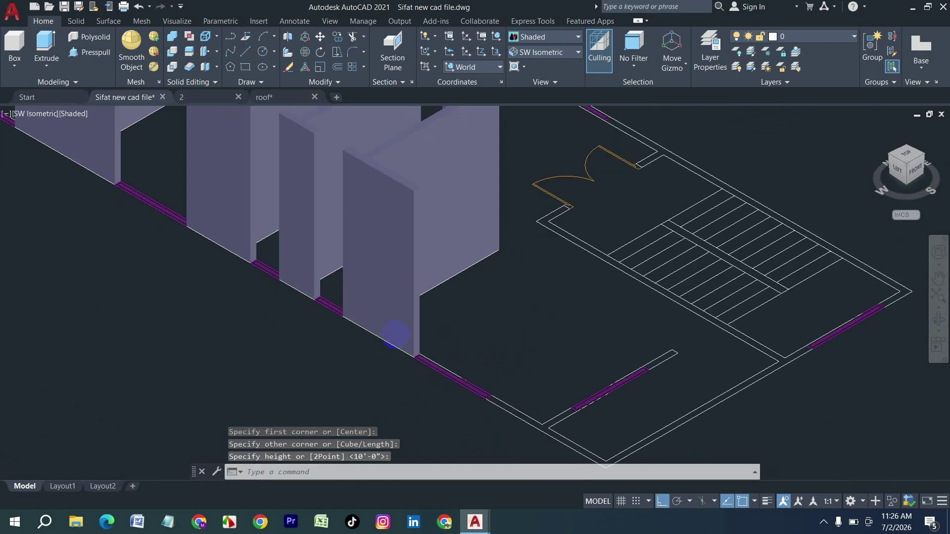
# - Add a 10' high box over the west end of the southernmost windowed partition, from the west wall to its window
pyautogui.scroll(2, 429, 186)
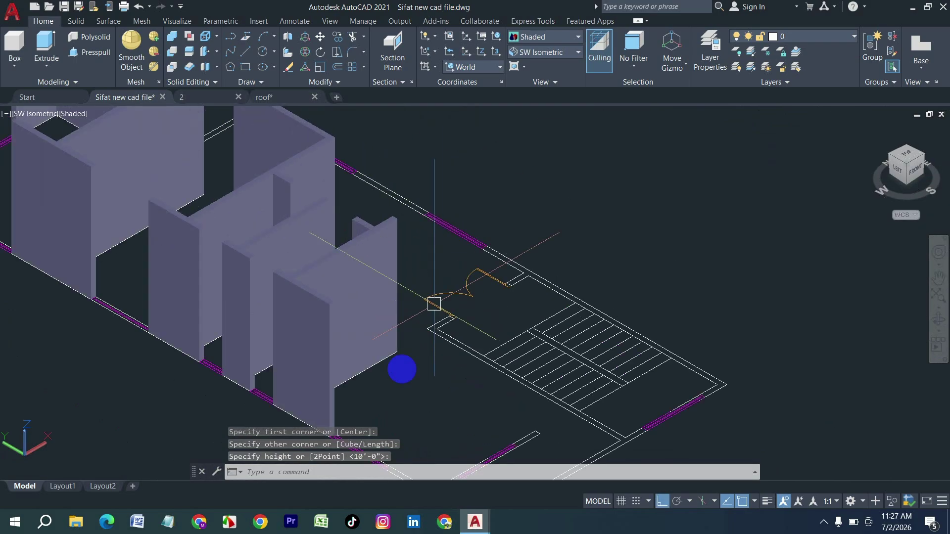
pyautogui.moveTo(389, 377); pyautogui.dragTo(361, 211, button='middle')
pyautogui.scroll(3, 342, 266)
pyautogui.moveTo(437, 330); pyautogui.dragTo(376, 202, button='middle')
pyautogui.press('Return')
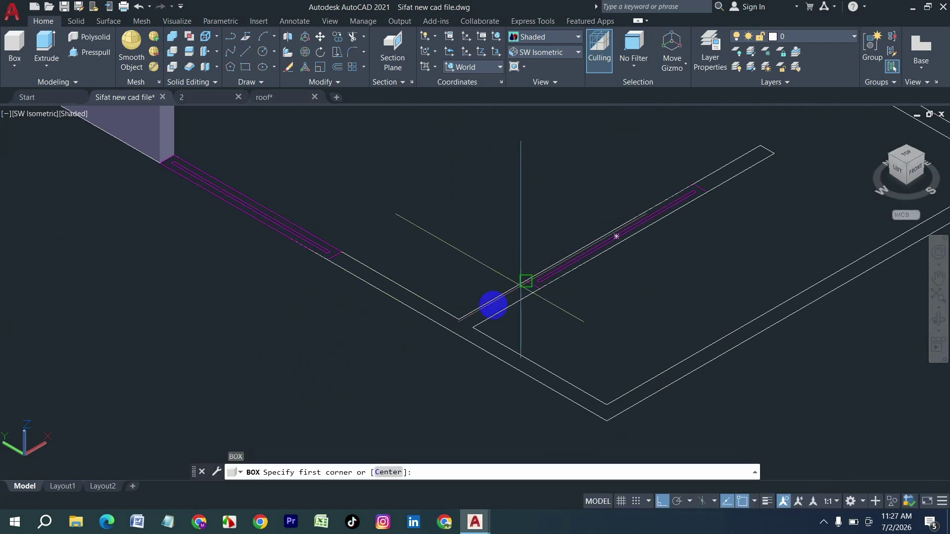
pyautogui.click(470, 329)
pyautogui.press('Return')
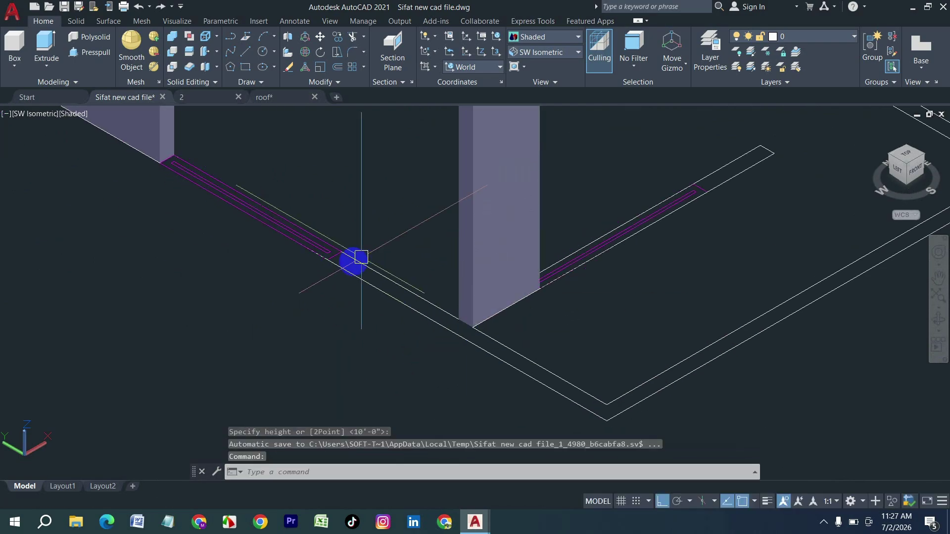
# - Add a 10' high box over the west exterior wall segment from the fifth window to the southernmost windowed partition
pyautogui.press('Return')
pyautogui.click(326, 262)
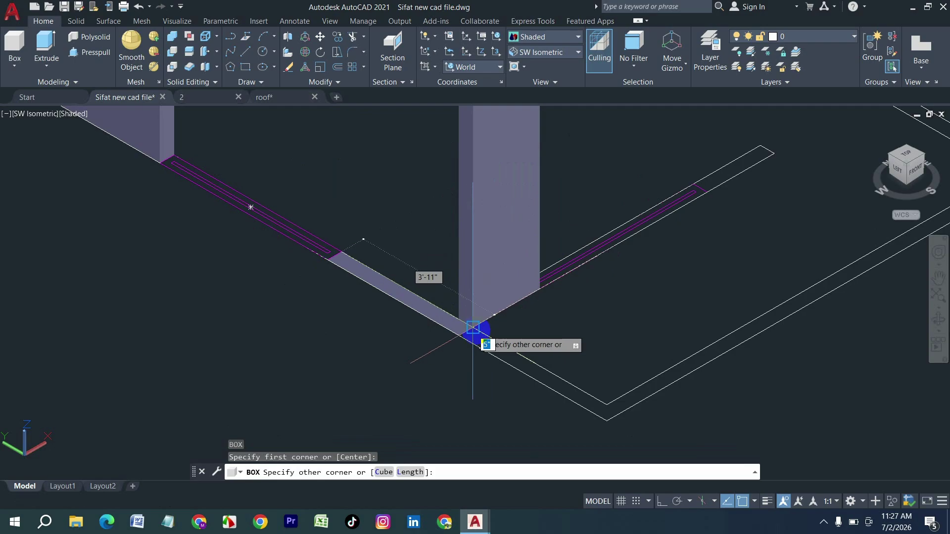
pyautogui.click(470, 325)
pyautogui.press('Return')
# - Add a 10' high box over the short east end of the southernmost windowed partition, beyond its window
pyautogui.scroll(-4, 399, 263)
pyautogui.scroll(3, 557, 213)
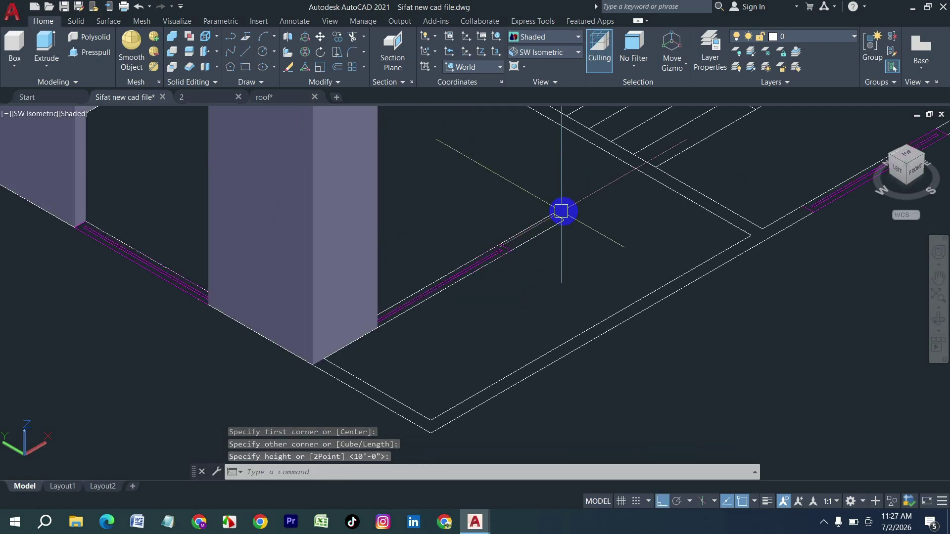
pyautogui.press('Return')
pyautogui.click(553, 212)
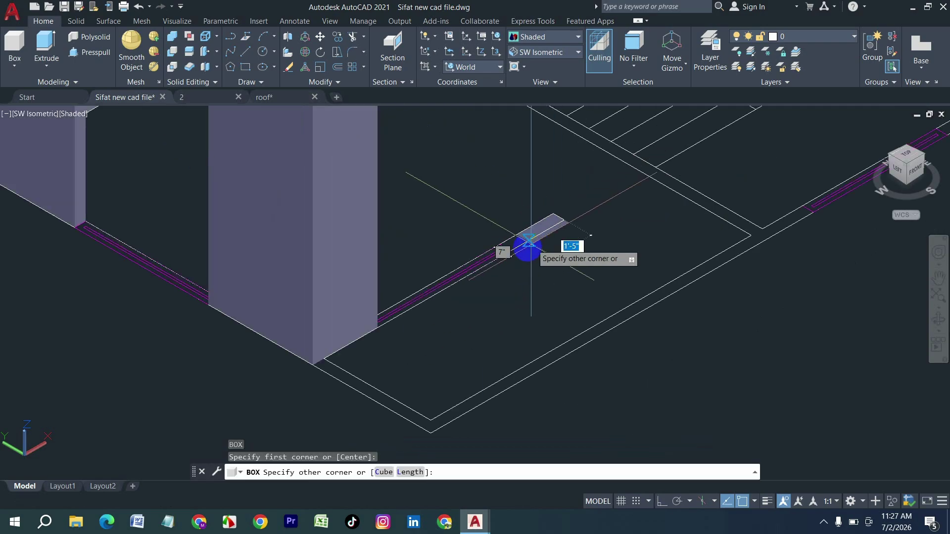
pyautogui.click(510, 259)
pyautogui.press('Return')
# - Add a 10' high box over the south exterior wall segment west of the stairwell window
pyautogui.scroll(-4, 456, 307)
pyautogui.scroll(-2, 466, 302)
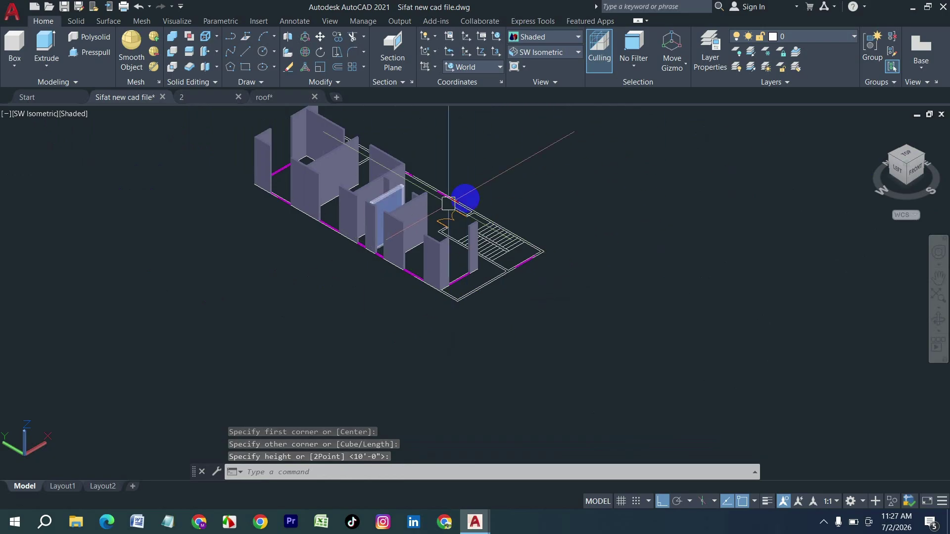
pyautogui.scroll(5, 448, 203)
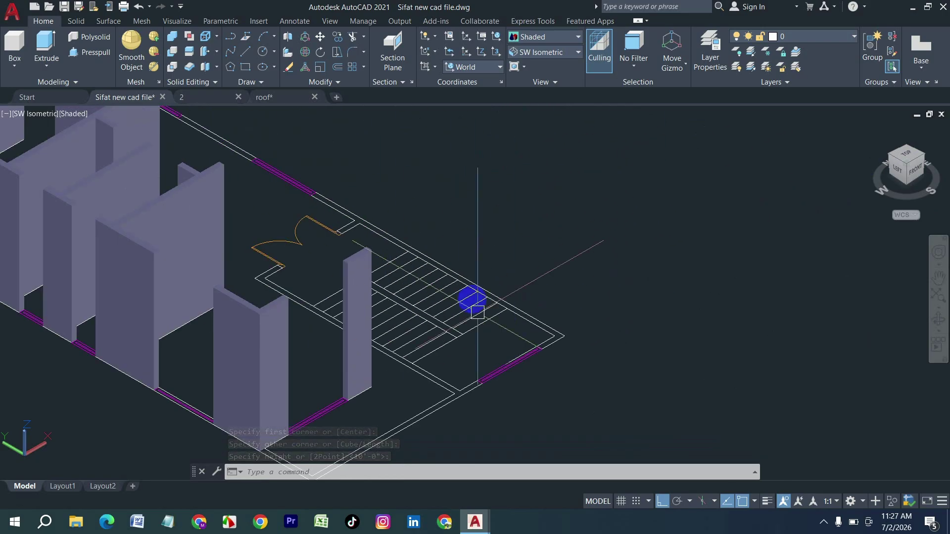
pyautogui.moveTo(464, 350); pyautogui.dragTo(510, 313, button='middle')
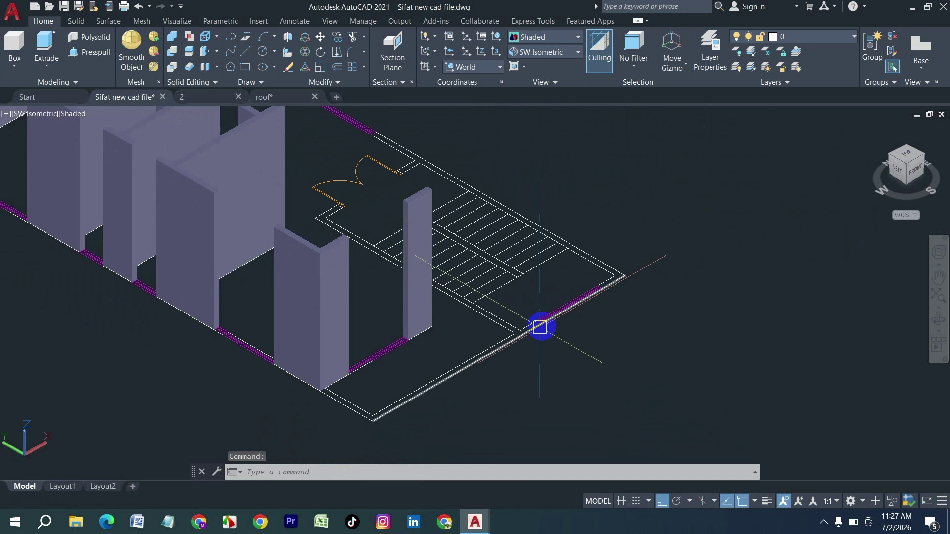
pyautogui.scroll(2, 540, 327)
pyautogui.scroll(2, 542, 290)
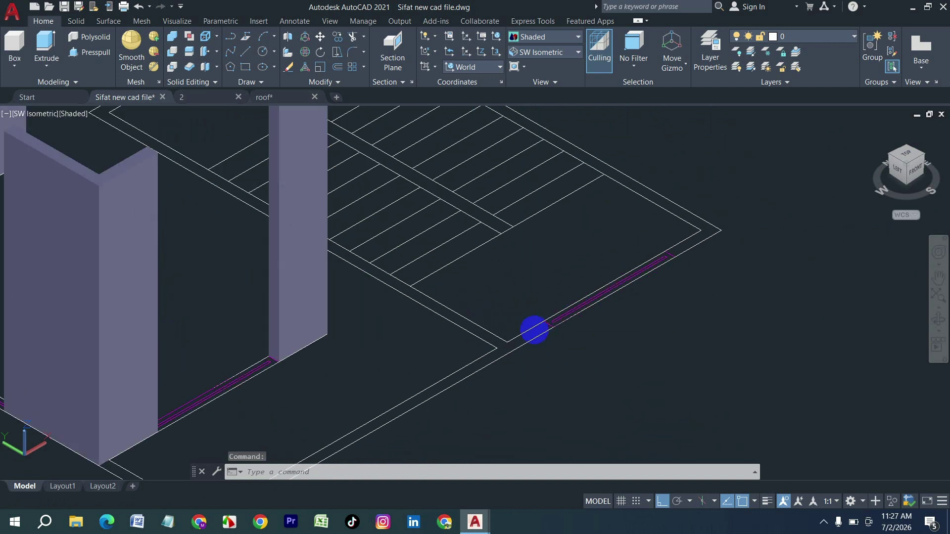
pyautogui.write('box')
pyautogui.press('Return')
pyautogui.click(497, 348)
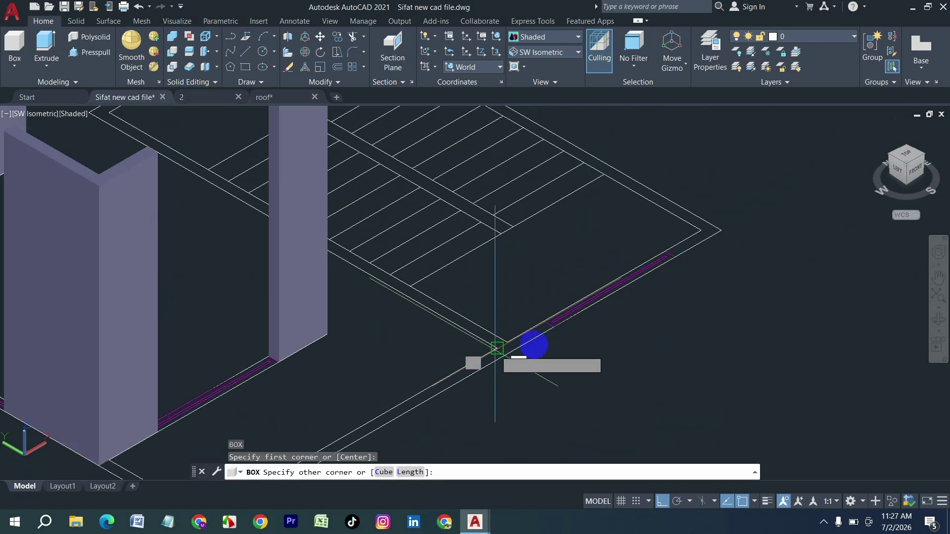
pyautogui.click(553, 327)
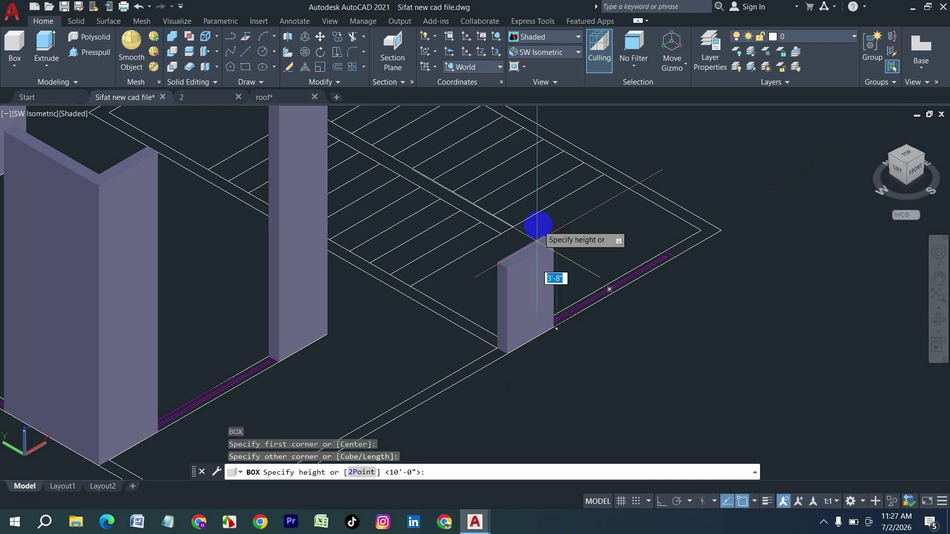
pyautogui.click(594, 237)
# - Add a 10' high box over the south exterior wall segment from the southeast corner to the stairwell window
pyautogui.press('Return')
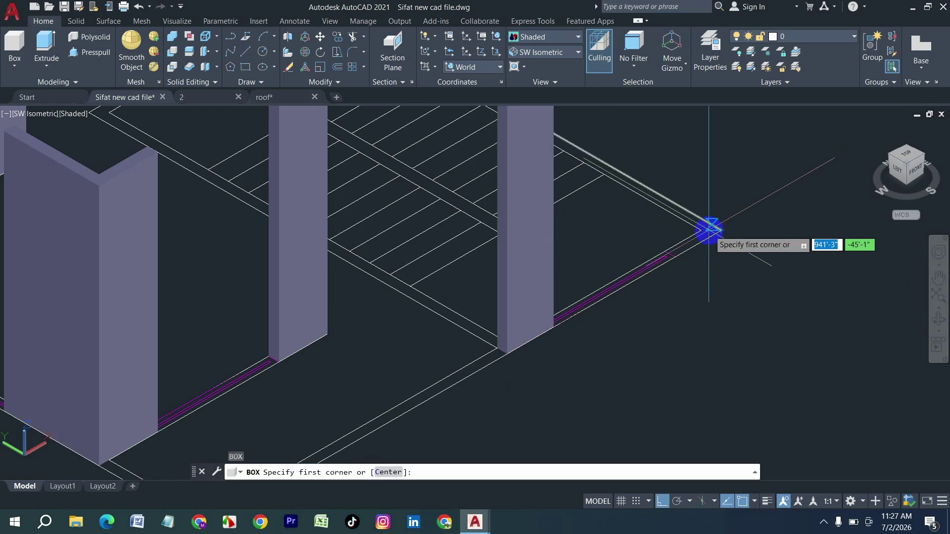
pyautogui.click(720, 230)
pyautogui.scroll(2, 650, 249)
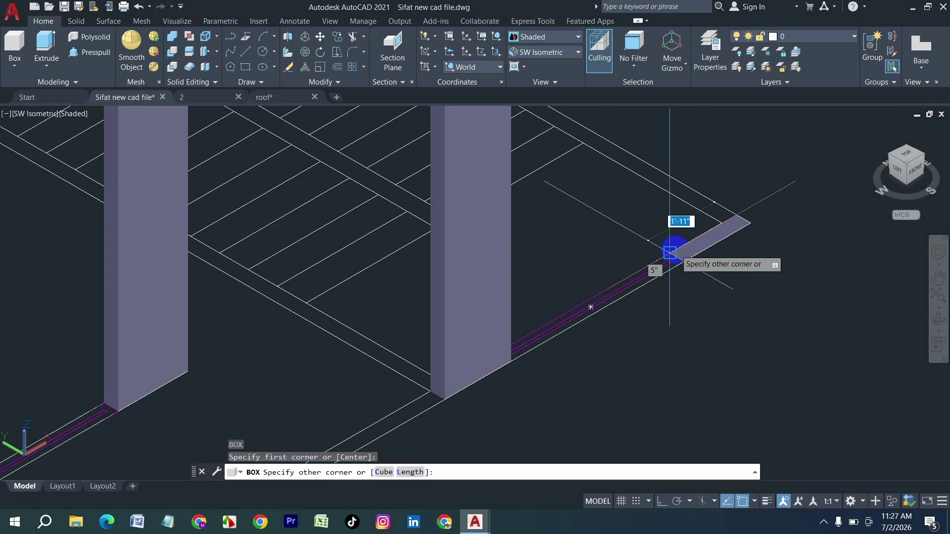
pyautogui.click(670, 253)
pyautogui.click(690, 187)
# - Switch the model view to SE Isometric and bring the northeast part of the house into view
pyautogui.scroll(-4, 645, 339)
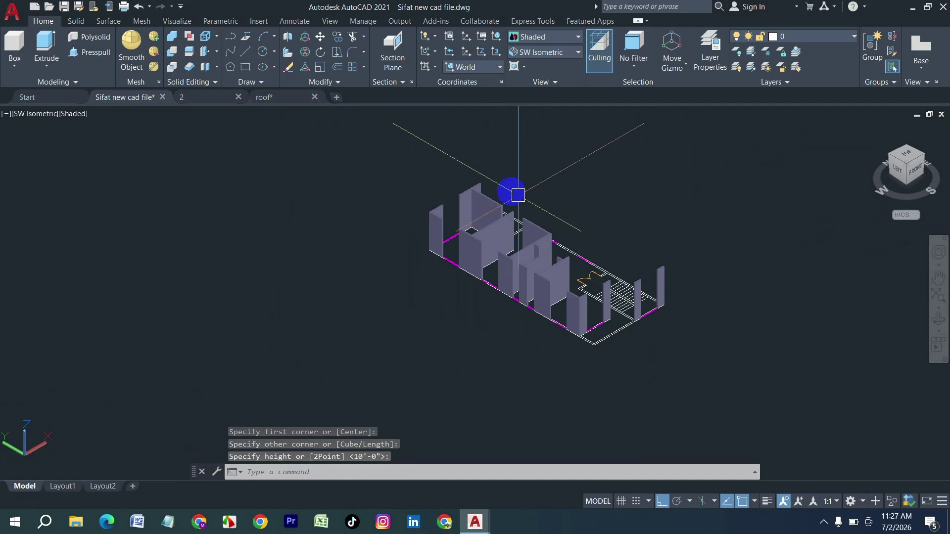
pyautogui.scroll(4, 518, 194)
pyautogui.scroll(-4, 429, 206)
pyautogui.scroll(2, 454, 250)
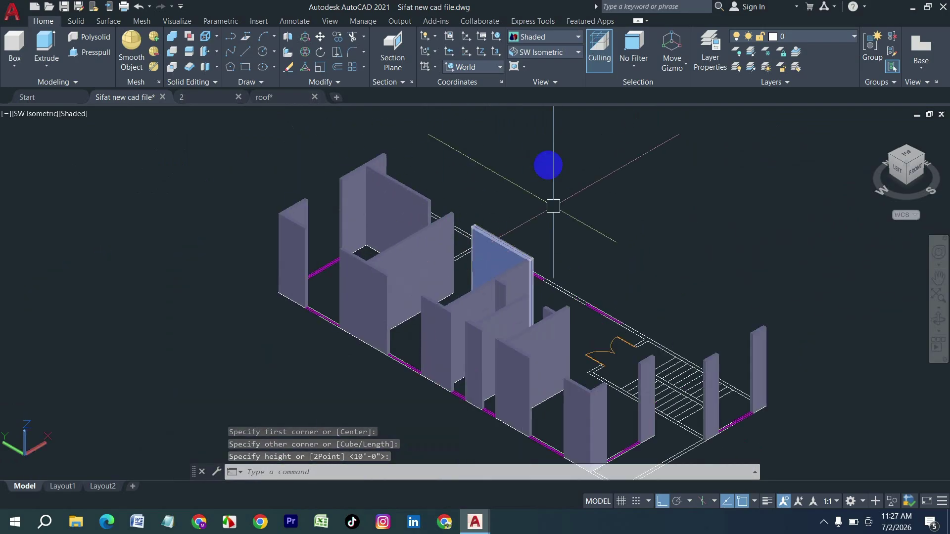
pyautogui.click(547, 54)
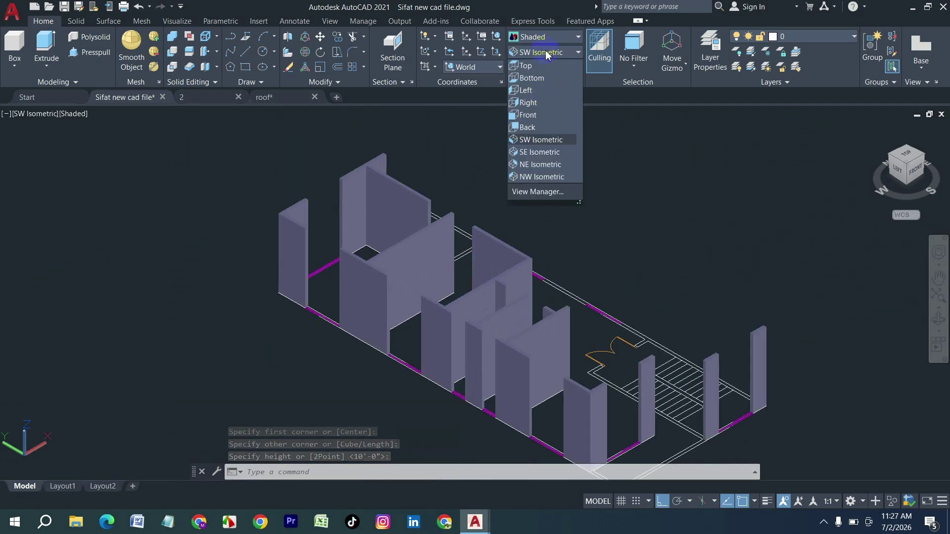
pyautogui.click(543, 156)
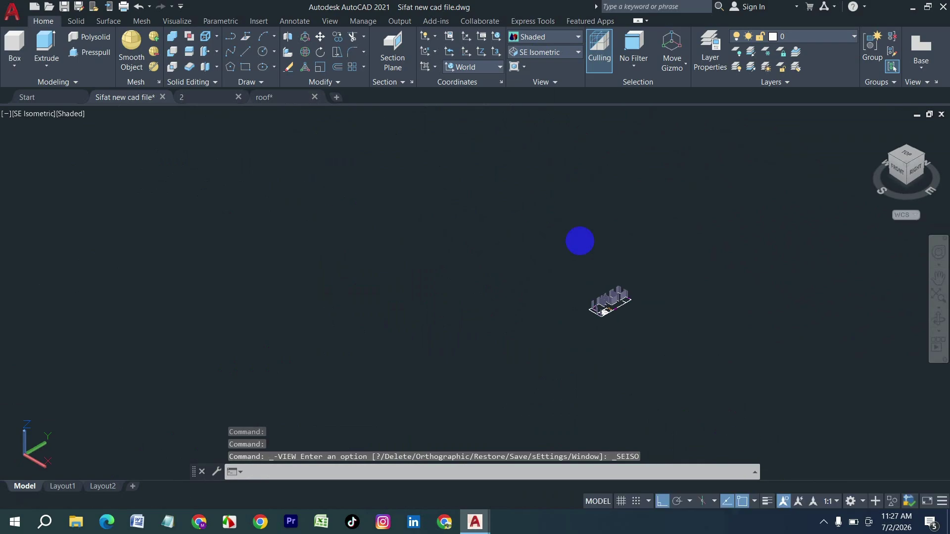
pyautogui.scroll(8, 703, 353)
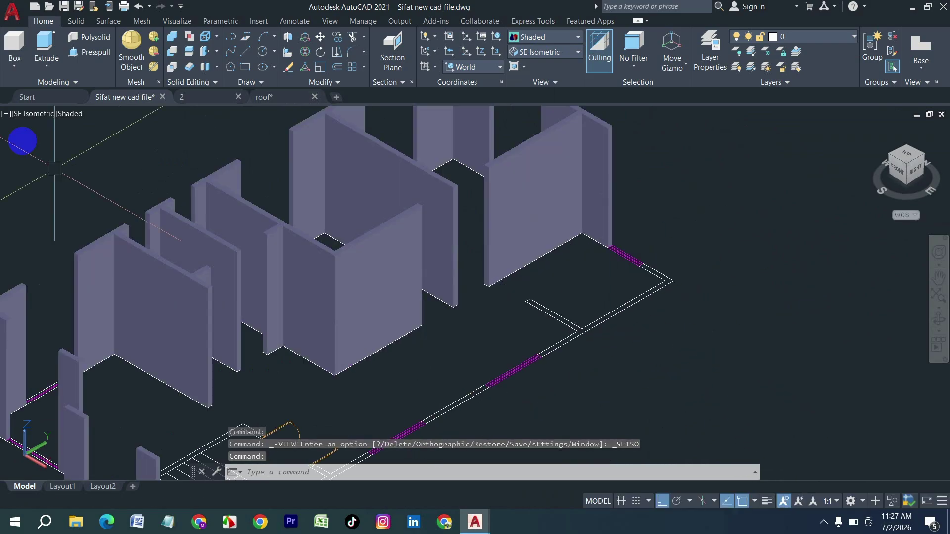
# - Add a 10' high box over the north exterior wall segment between the window and the northeast corner
pyautogui.click(18, 50)
pyautogui.scroll(5, 682, 291)
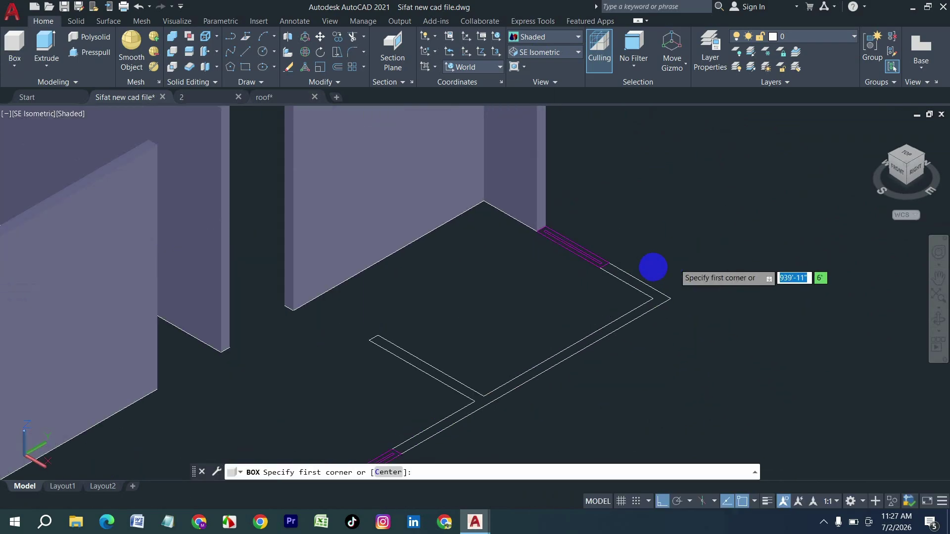
pyautogui.click(600, 268)
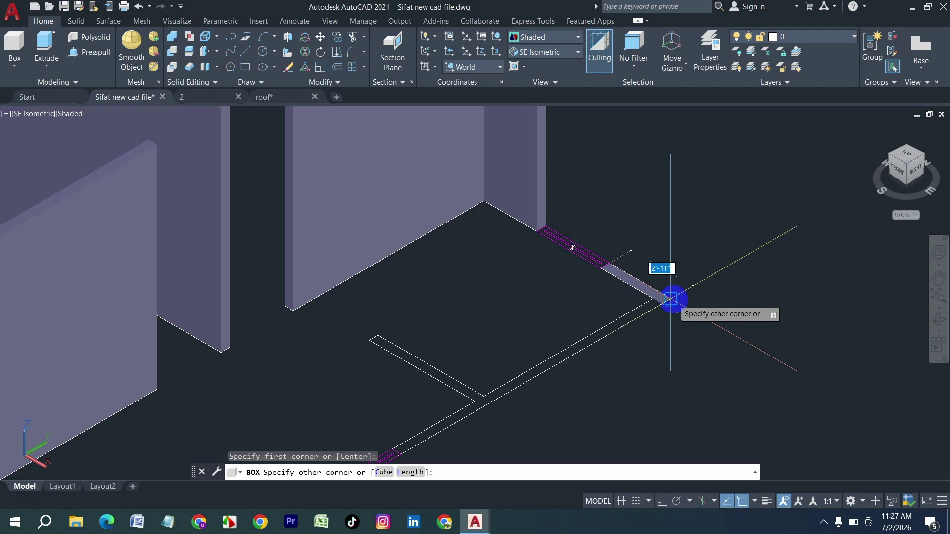
pyautogui.click(671, 299)
pyautogui.press('Return')
# - Add a 10' high box over the short partition projecting west from the east wall in the northeast room
pyautogui.scroll(-4, 679, 270)
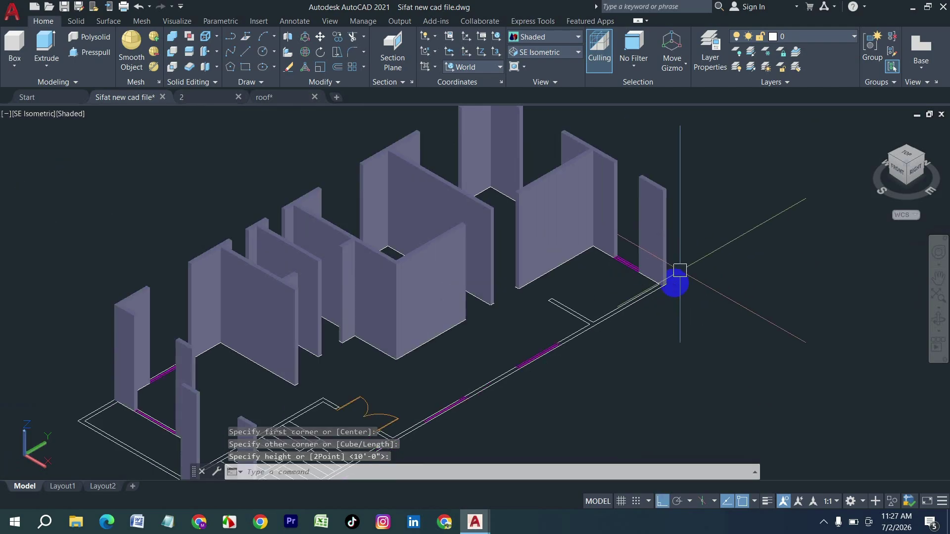
pyautogui.scroll(3, 626, 315)
pyautogui.press('Return')
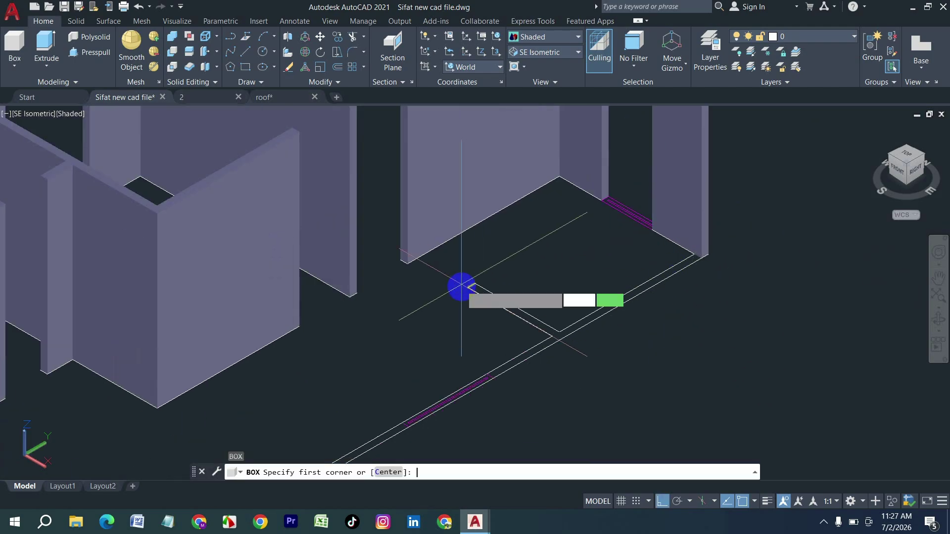
pyautogui.scroll(2, 463, 287)
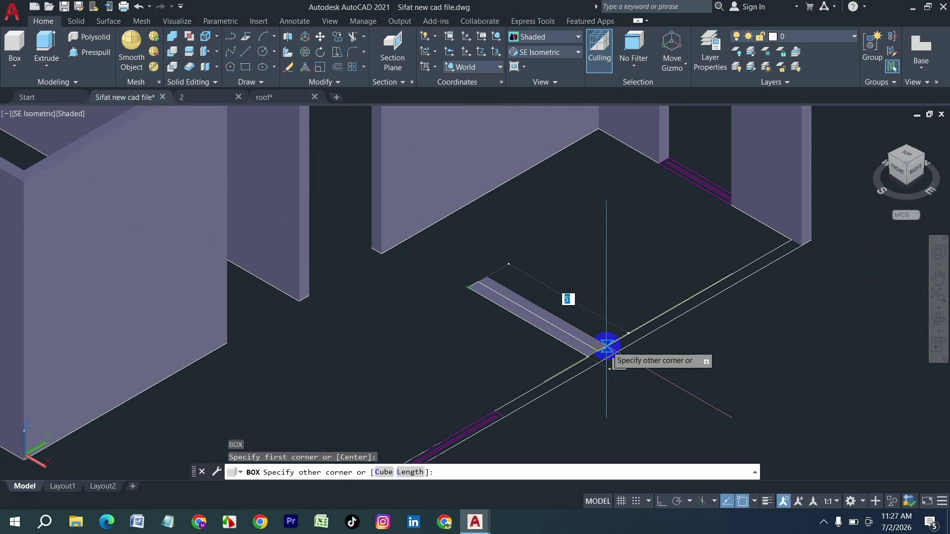
pyautogui.click(600, 350)
pyautogui.press('Return')
# - Add a 10' high box over the east exterior wall segment from the northeast corner to the northern window
pyautogui.press('Return')
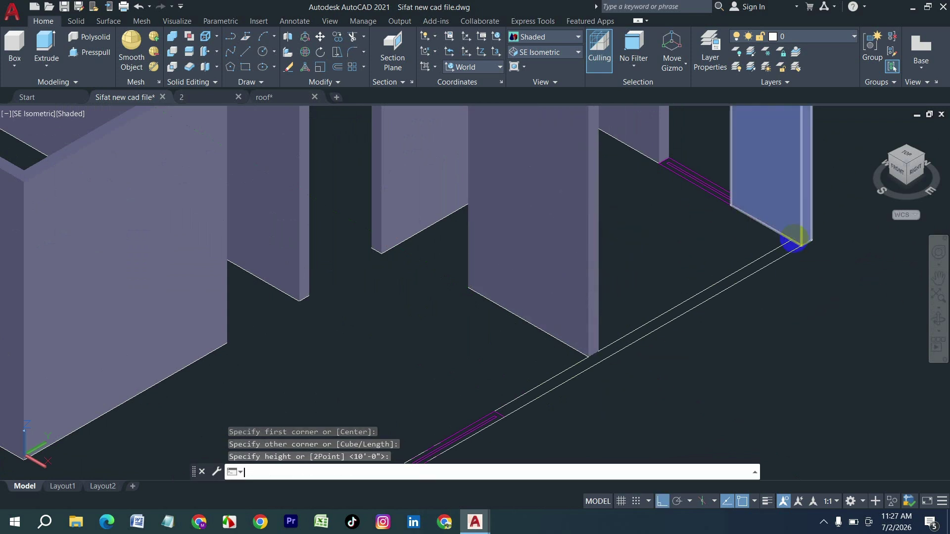
pyautogui.click(791, 241)
pyautogui.scroll(-3, 674, 304)
pyautogui.scroll(3, 649, 318)
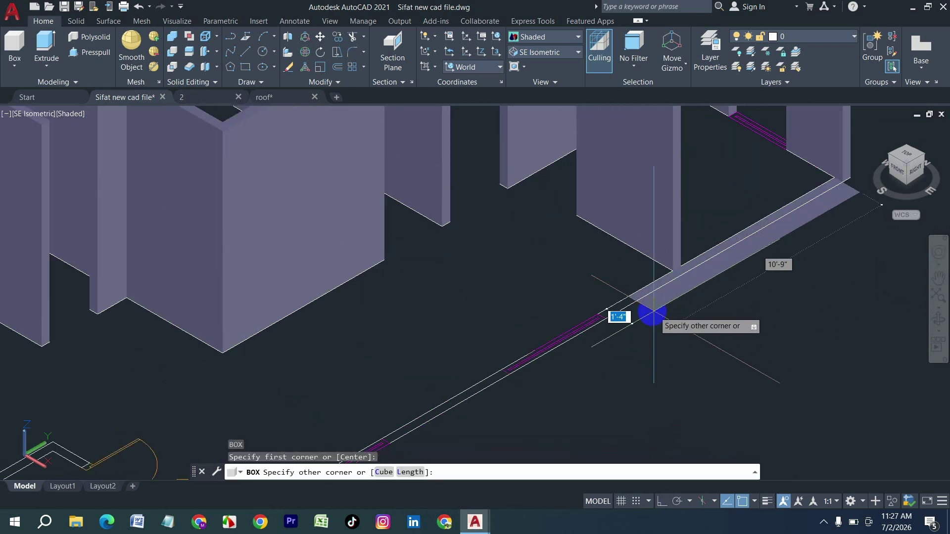
pyautogui.click(608, 318)
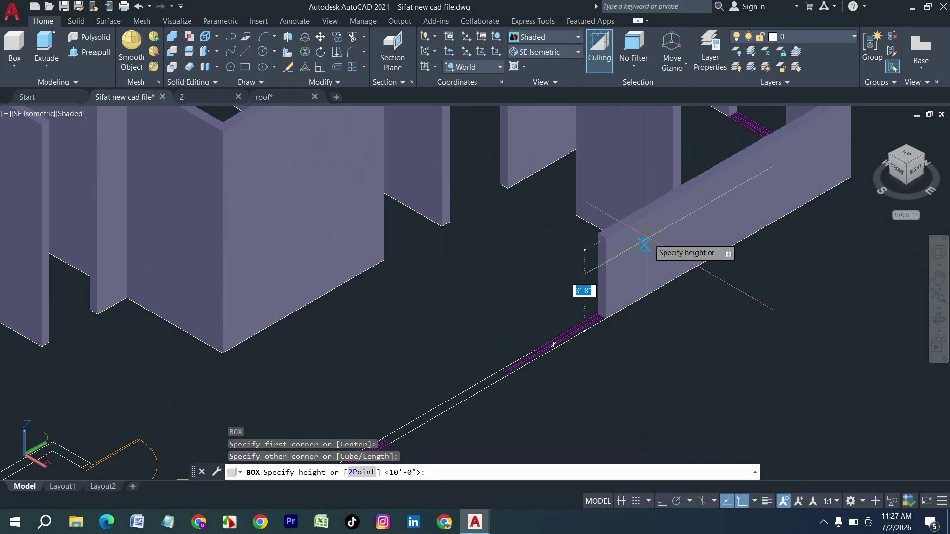
pyautogui.press('Return')
# - Add a 10' high box over the east exterior wall segment between its two windows
pyautogui.scroll(-4, 602, 307)
pyautogui.scroll(2, 596, 301)
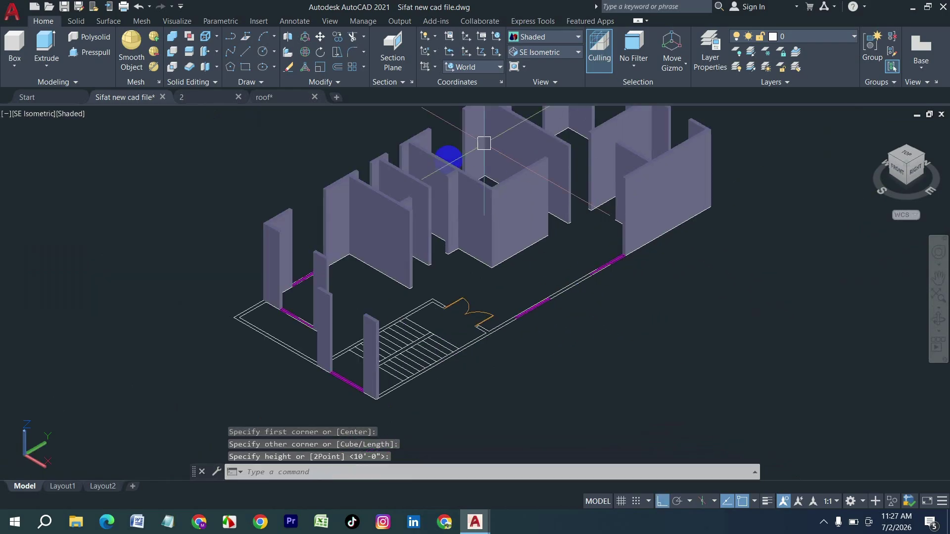
pyautogui.scroll(4, 596, 214)
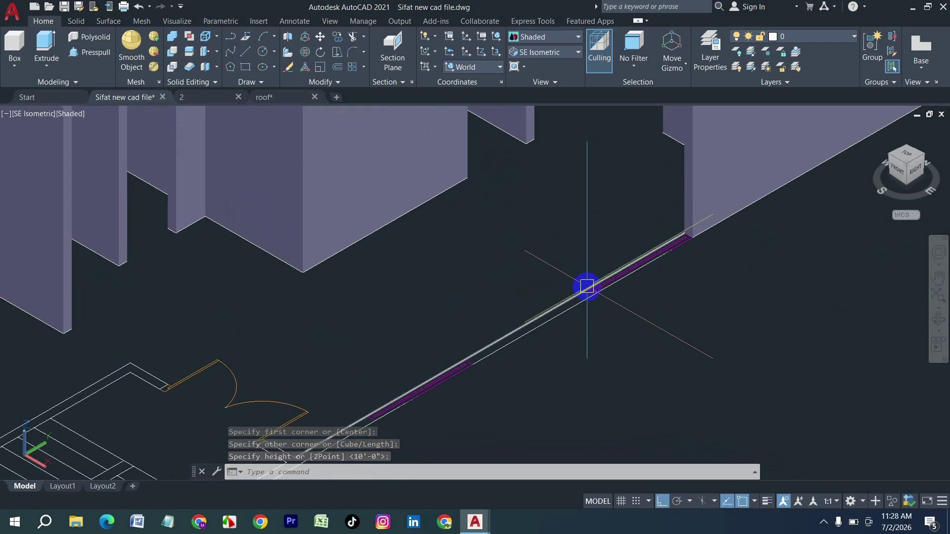
pyautogui.press('Return')
pyautogui.click(587, 289)
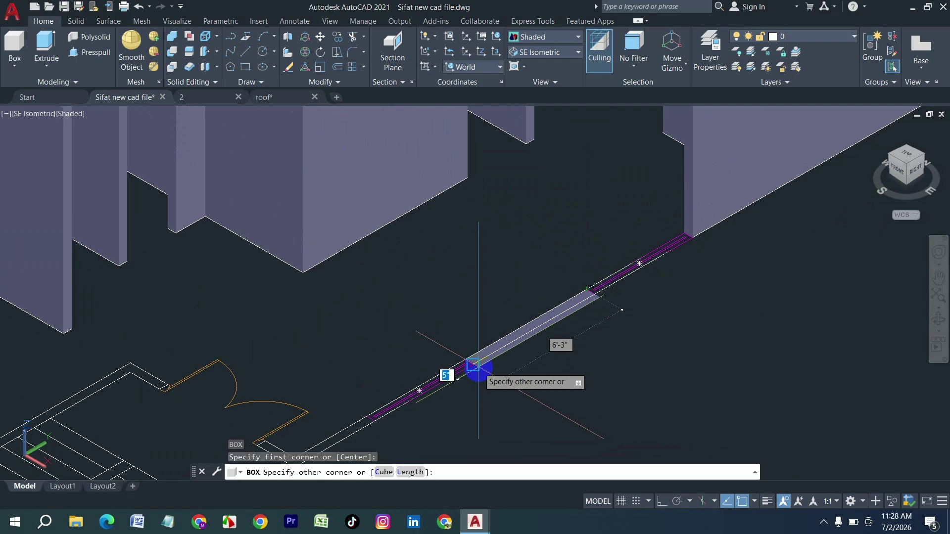
pyautogui.click(469, 365)
pyautogui.press('Return')
# - Add a 10' high box over the east exterior wall segment from the southern window to the southeast corner
pyautogui.scroll(-5, 544, 245)
pyautogui.scroll(6, 515, 258)
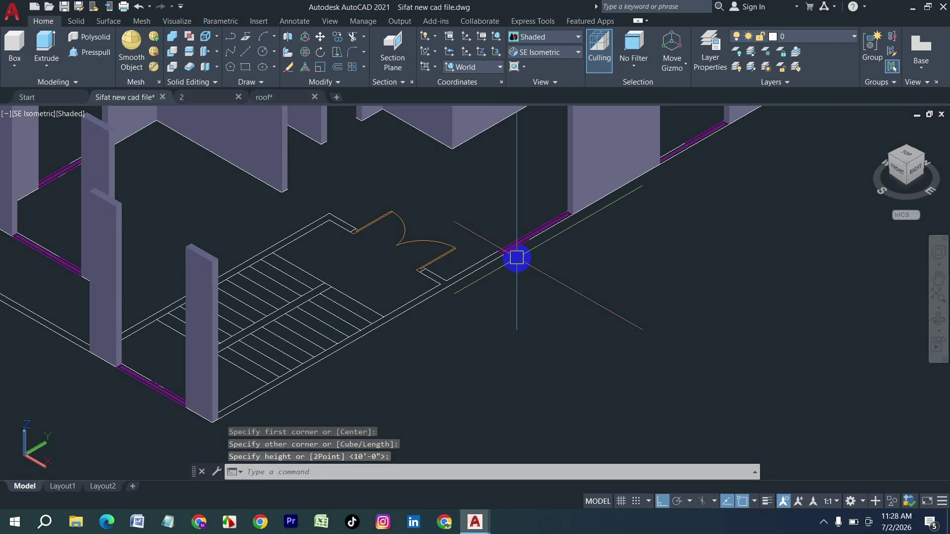
pyautogui.scroll(-2, 486, 252)
pyautogui.press('Return')
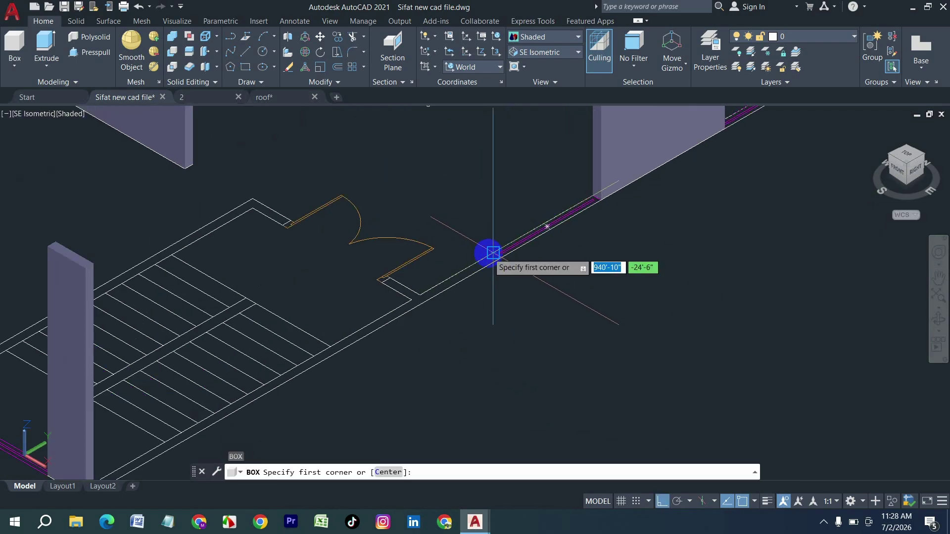
pyautogui.click(489, 249)
pyautogui.scroll(-5, 488, 249)
pyautogui.scroll(6, 324, 329)
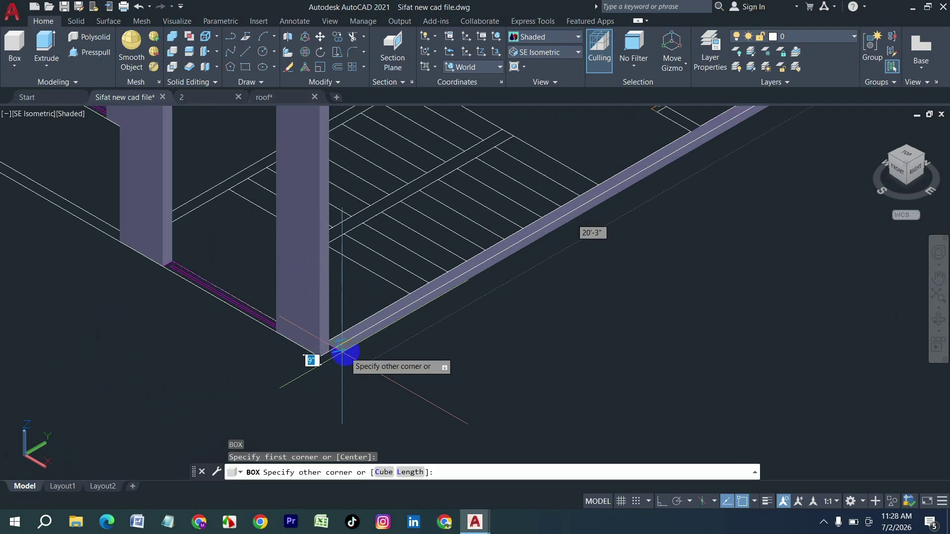
pyautogui.click(333, 351)
pyautogui.press('Return')
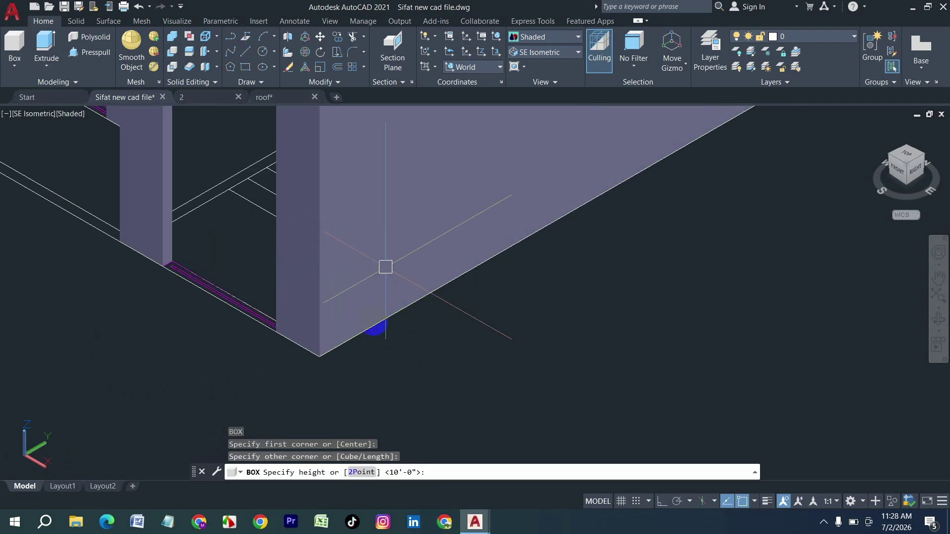
# - Add a 30" high box as the sill wall beneath the northern window opening of the east exterior wall
pyautogui.scroll(-4, 385, 267)
pyautogui.scroll(-2, 431, 293)
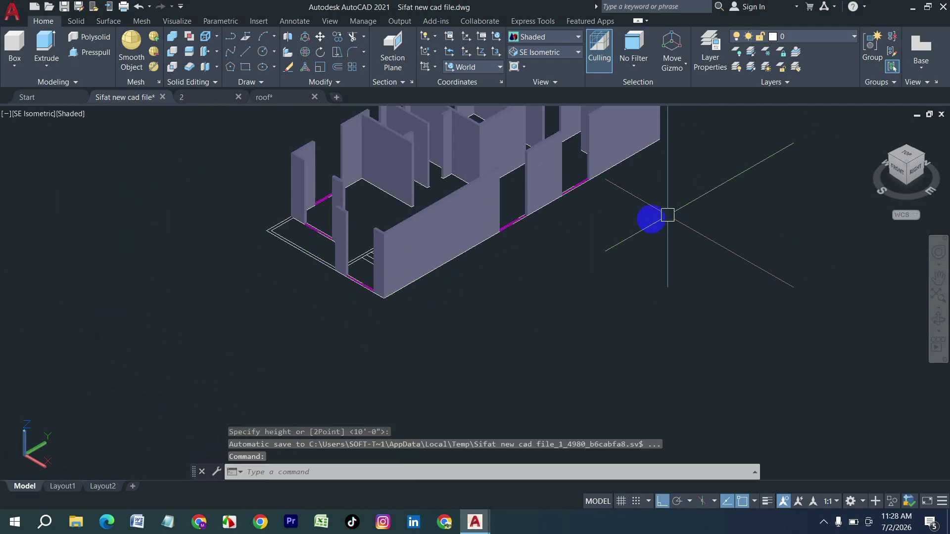
pyautogui.moveTo(633, 235); pyautogui.dragTo(600, 268, button='middle')
pyautogui.scroll(2, 225, 299)
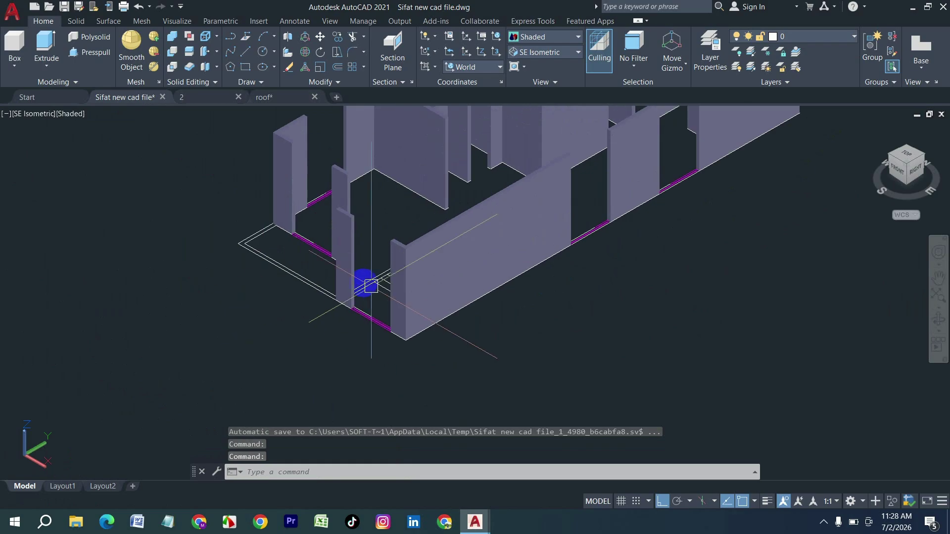
pyautogui.scroll(2, 258, 248)
pyautogui.scroll(2, 267, 205)
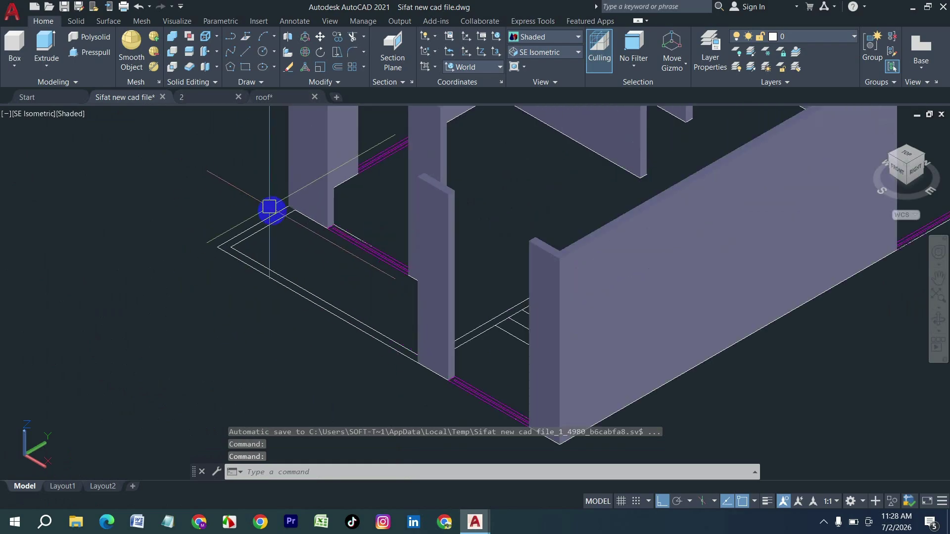
pyautogui.scroll(-8, 204, 229)
pyautogui.scroll(4, 419, 197)
pyautogui.scroll(3, 418, 197)
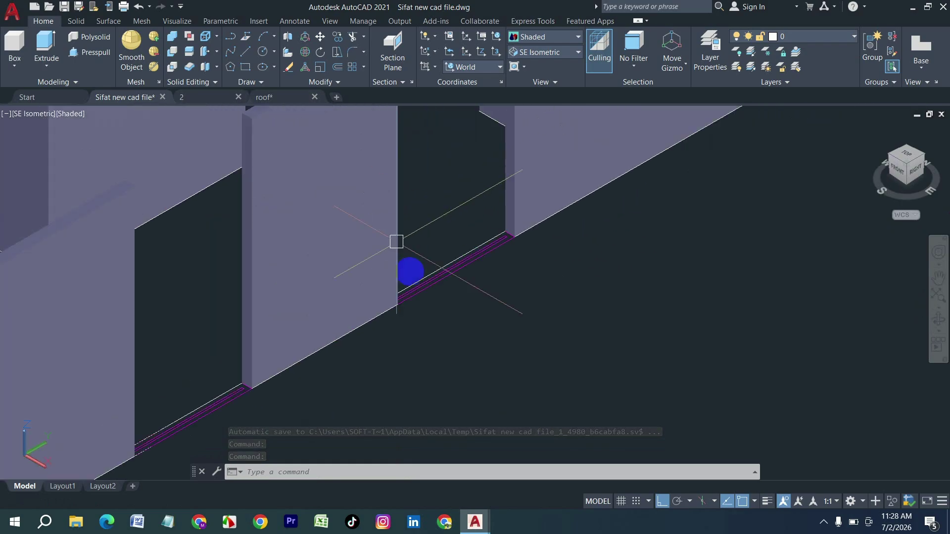
pyautogui.write('box')
pyautogui.press('Return')
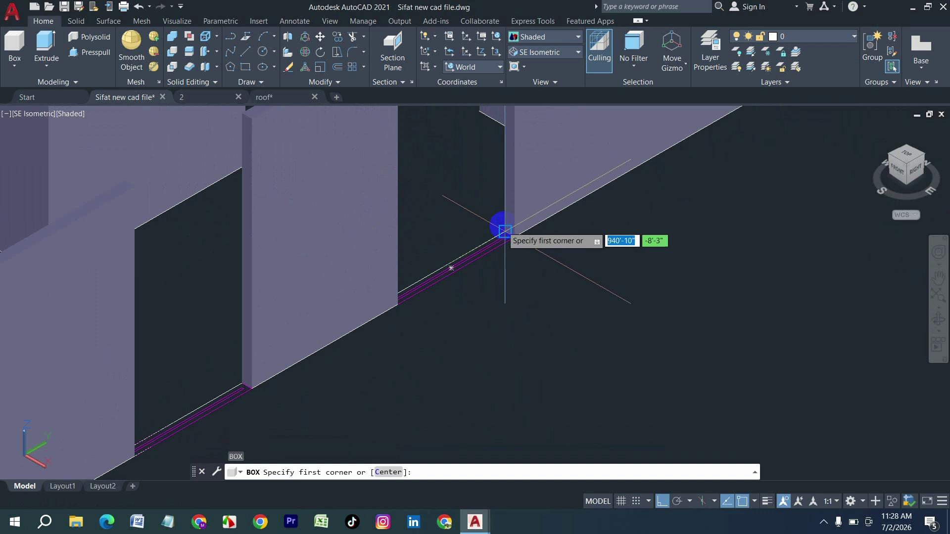
pyautogui.scroll(3, 502, 228)
pyautogui.click(503, 229)
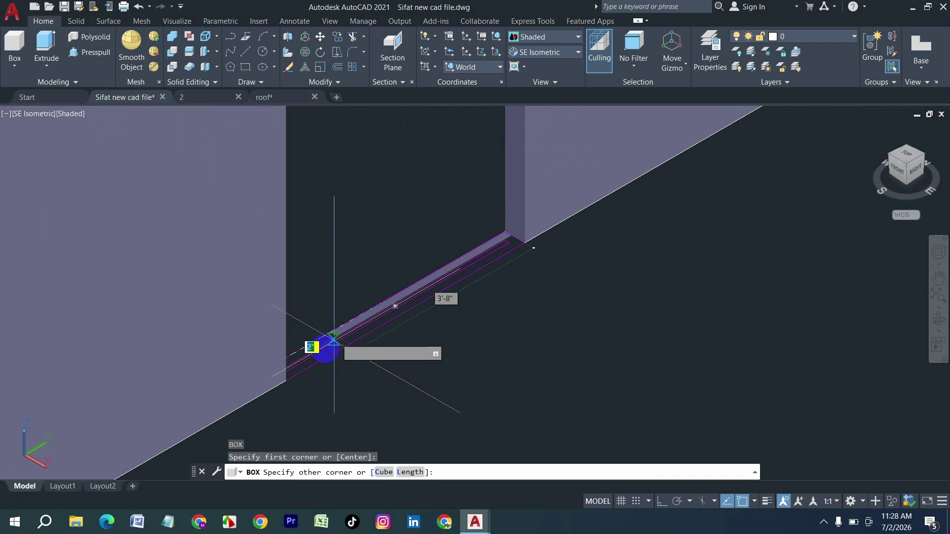
pyautogui.click(261, 394)
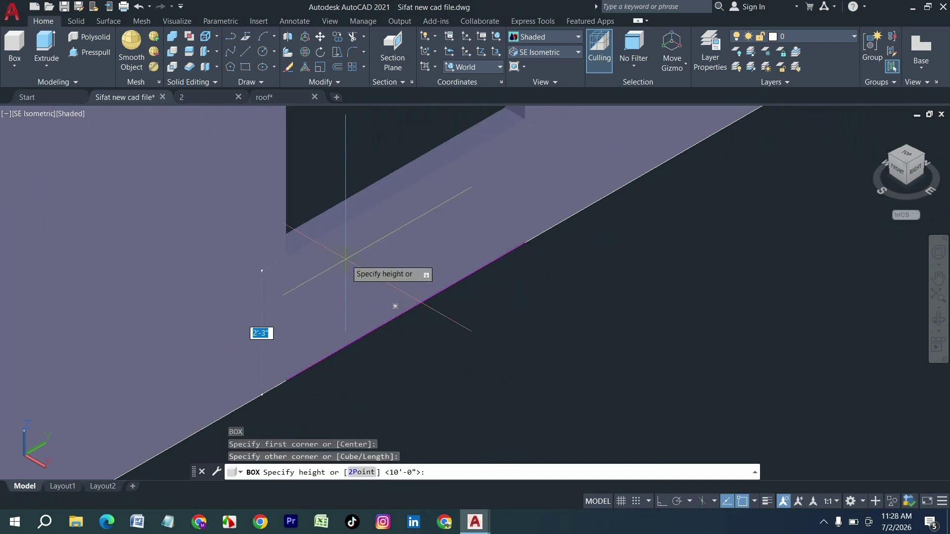
pyautogui.write('30')
pyautogui.press('Return')
# - Copy the sill box from its lower south corner into the southern window opening of the east wall
pyautogui.scroll(-5, 400, 241)
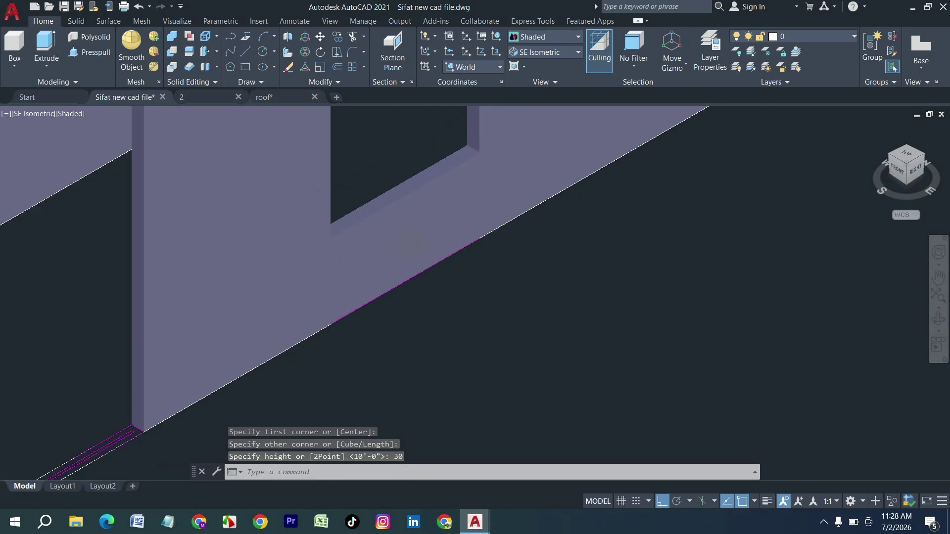
pyautogui.click(409, 244)
pyautogui.write('c')
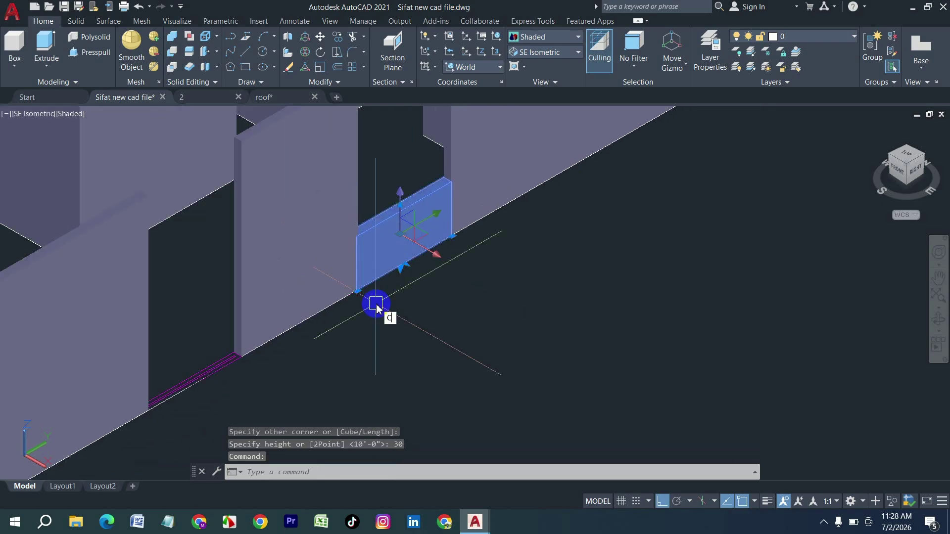
pyautogui.write('p')
pyautogui.press('Return')
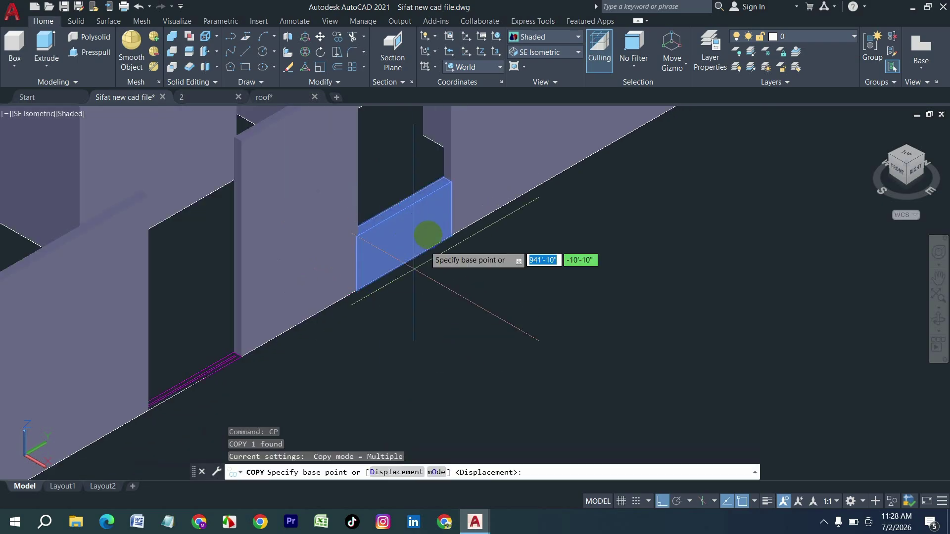
pyautogui.click(357, 296)
pyautogui.scroll(2, 210, 382)
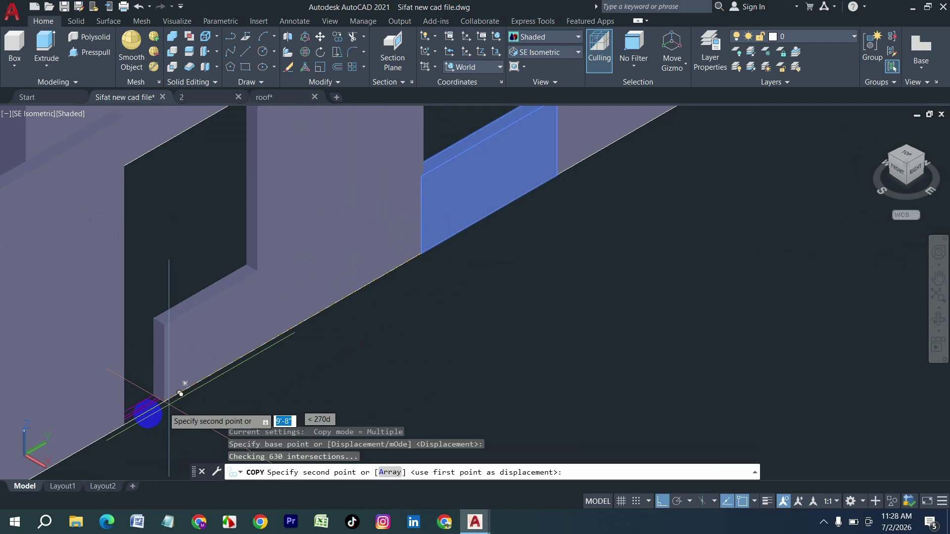
pyautogui.click(124, 425)
pyautogui.press('Escape')
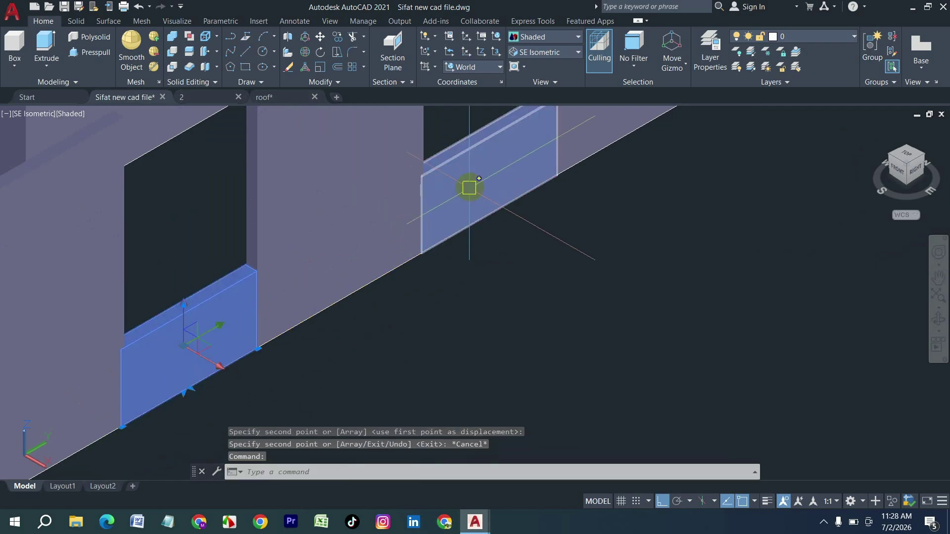
# - Copy both east sill boxes straight up so their tops align with the wall top, closing the walls above the windows
pyautogui.scroll(-3, 443, 290)
pyautogui.write('c')
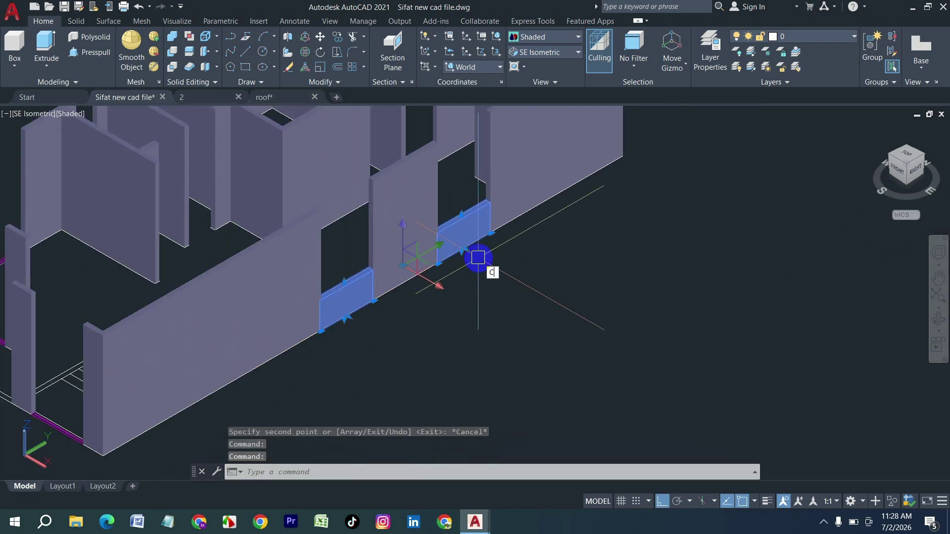
pyautogui.write('p')
pyautogui.press('Return')
pyautogui.scroll(3, 478, 248)
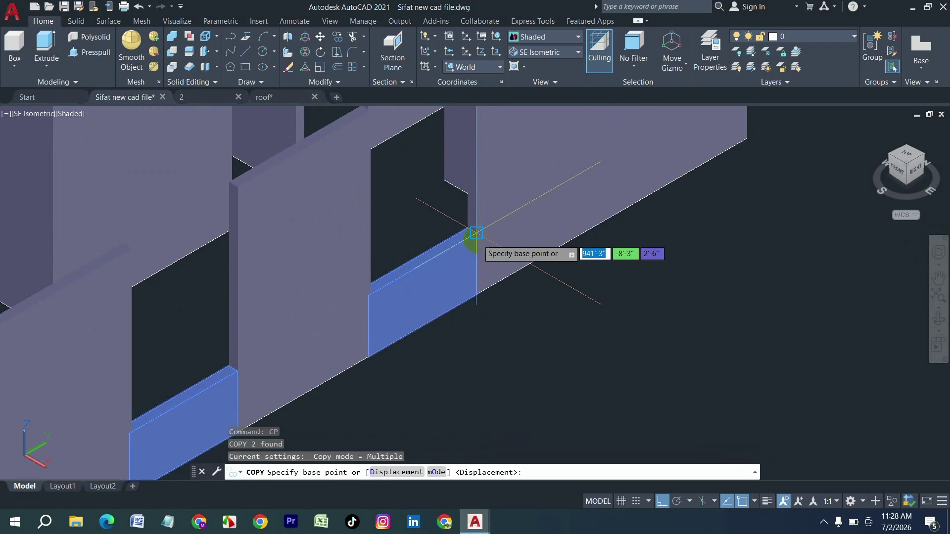
pyautogui.click(476, 233)
pyautogui.scroll(-3, 485, 229)
pyautogui.scroll(3, 426, 206)
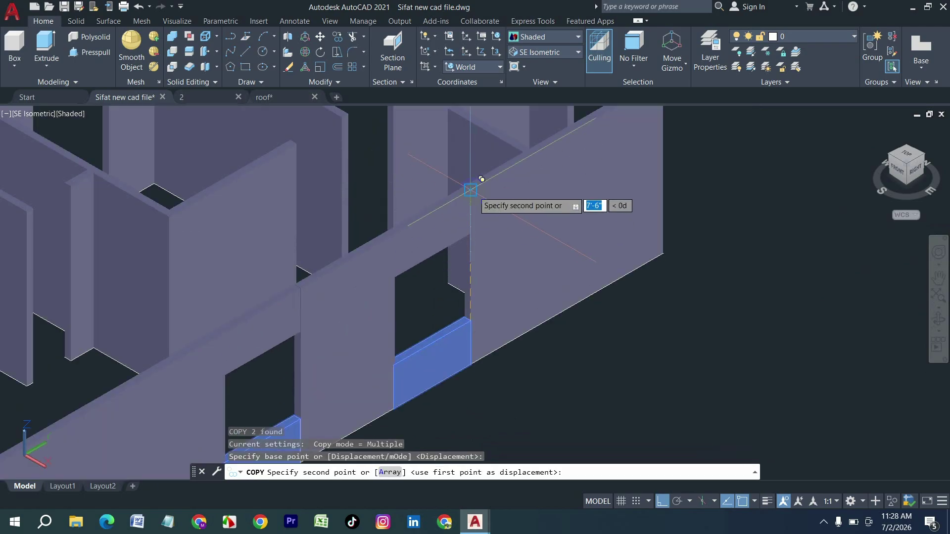
pyautogui.click(470, 190)
# - Place another copy of the two boxes at wall-top level above the two northern window openings in the west wall
pyautogui.scroll(-3, 470, 232)
pyautogui.scroll(5, 488, 169)
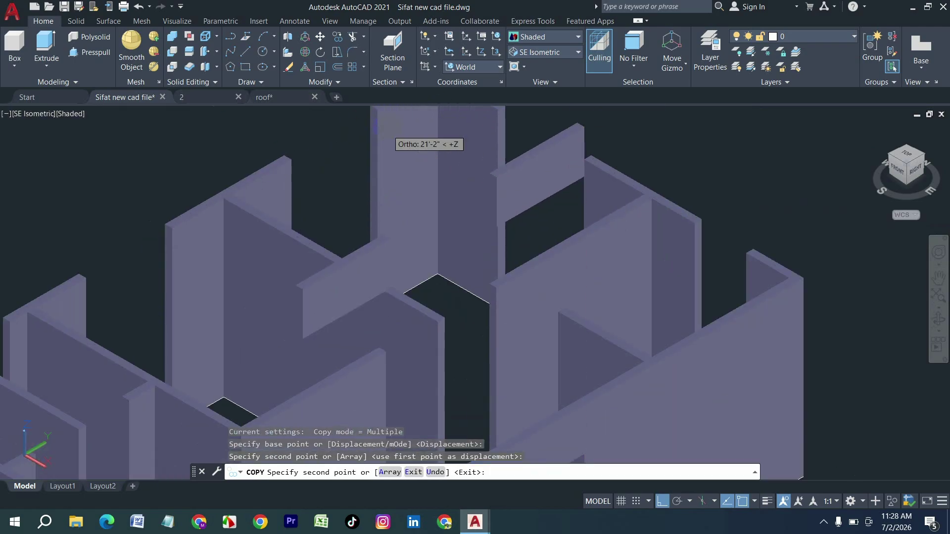
pyautogui.click(377, 122)
pyautogui.scroll(-5, 224, 183)
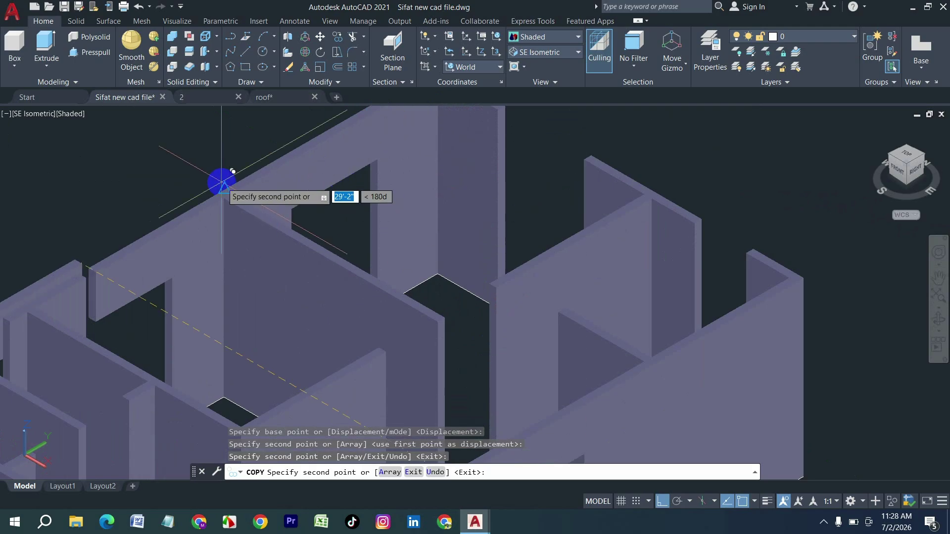
pyautogui.press('Escape')
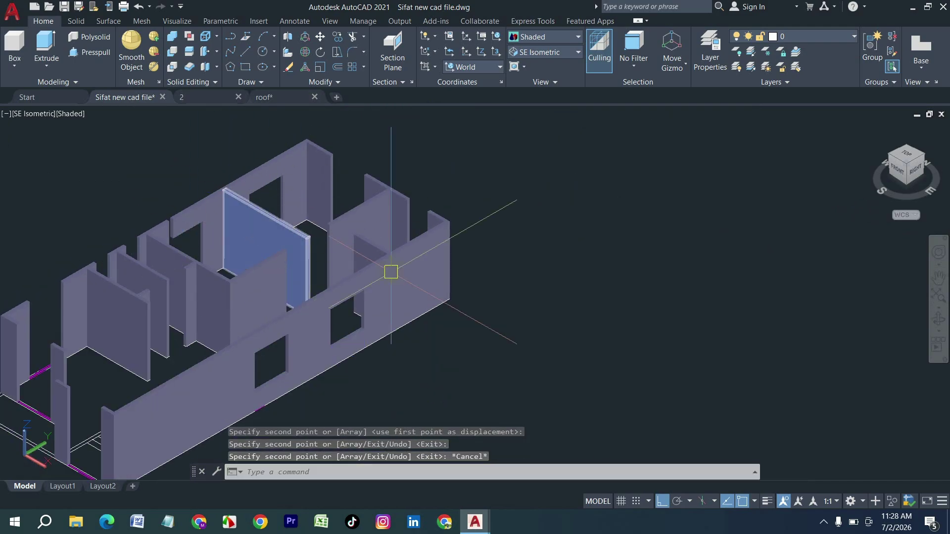
pyautogui.scroll(-3, 352, 297)
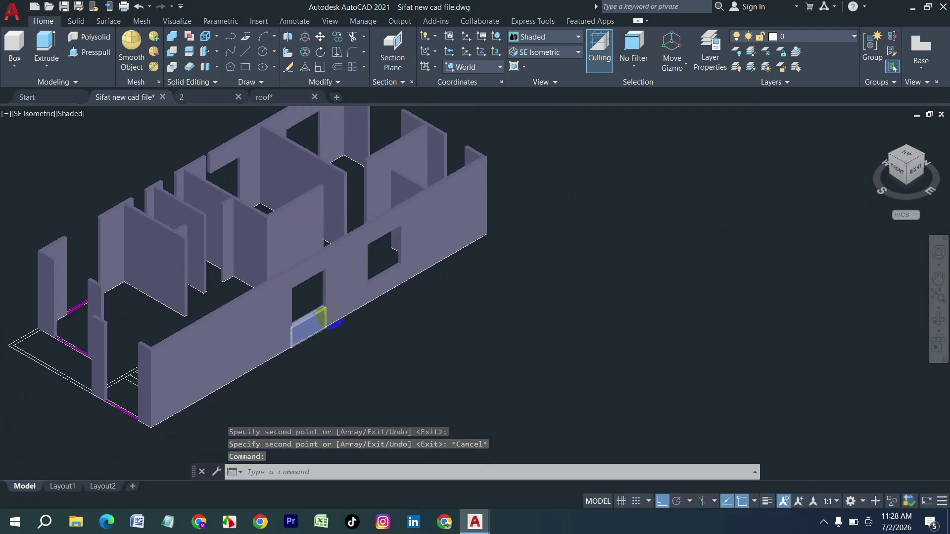
pyautogui.scroll(5, 477, 342)
pyautogui.scroll(-3, 334, 296)
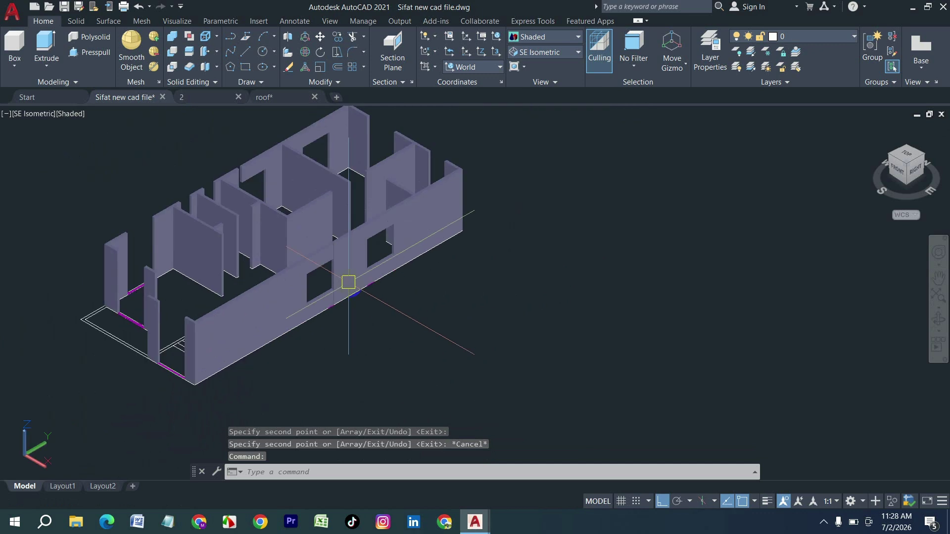
pyautogui.scroll(3, 216, 253)
pyautogui.scroll(-5, 273, 256)
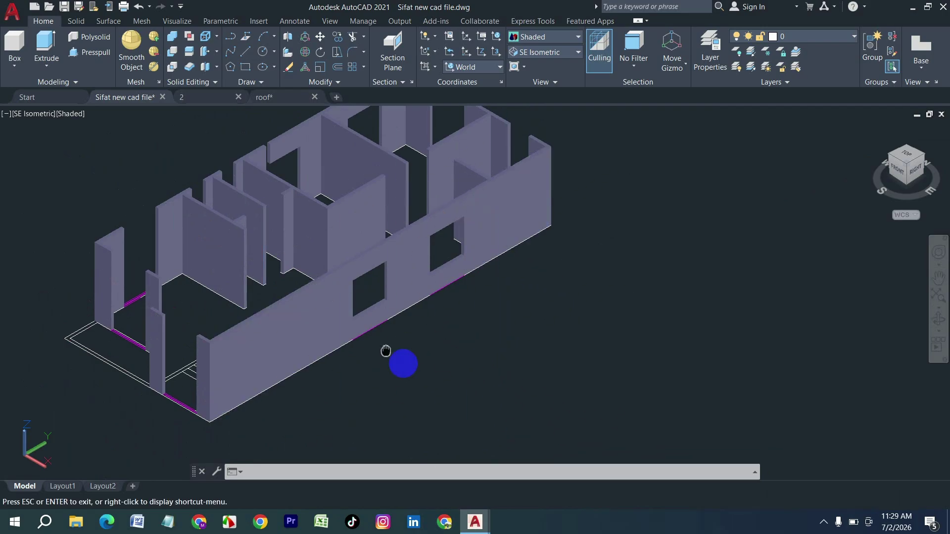
pyautogui.moveTo(402, 364); pyautogui.dragTo(465, 389, button='middle')
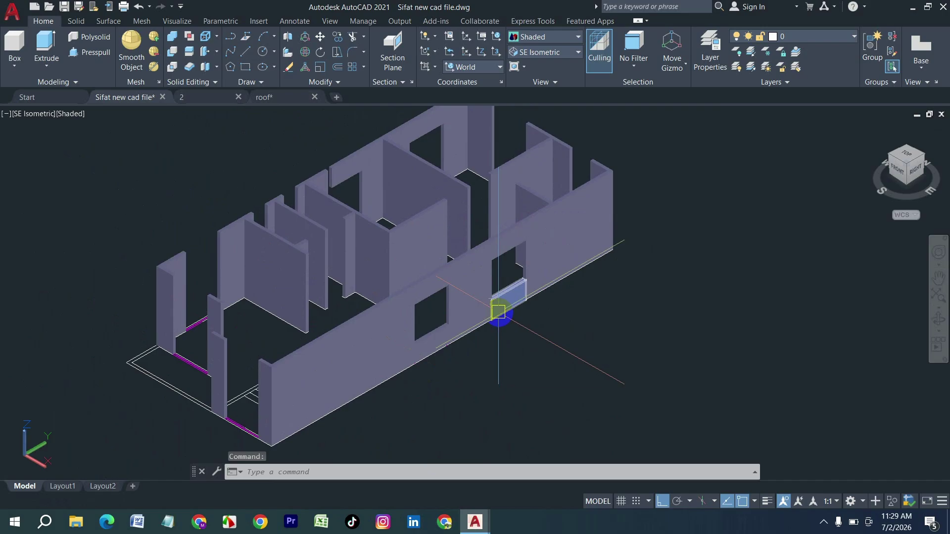